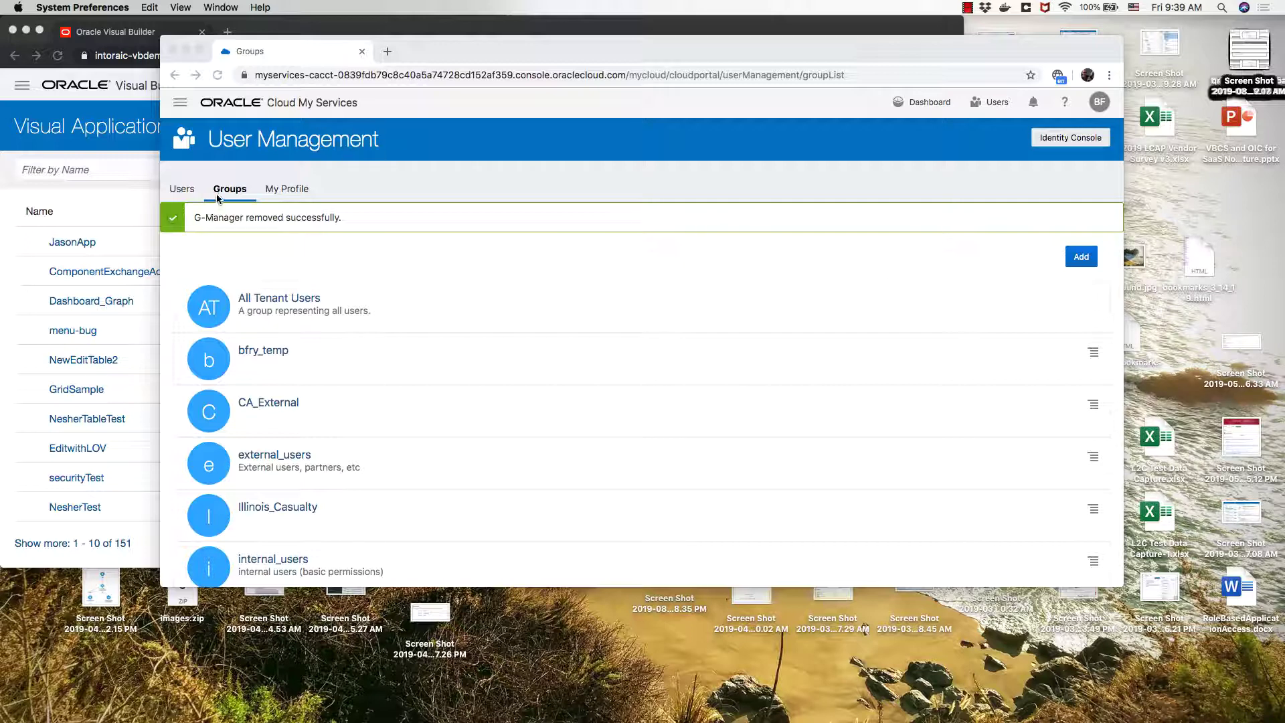
# Step: Add the G-Emp group, then the G-Manager group, from the Groups tab
pyautogui.click(1074, 232)
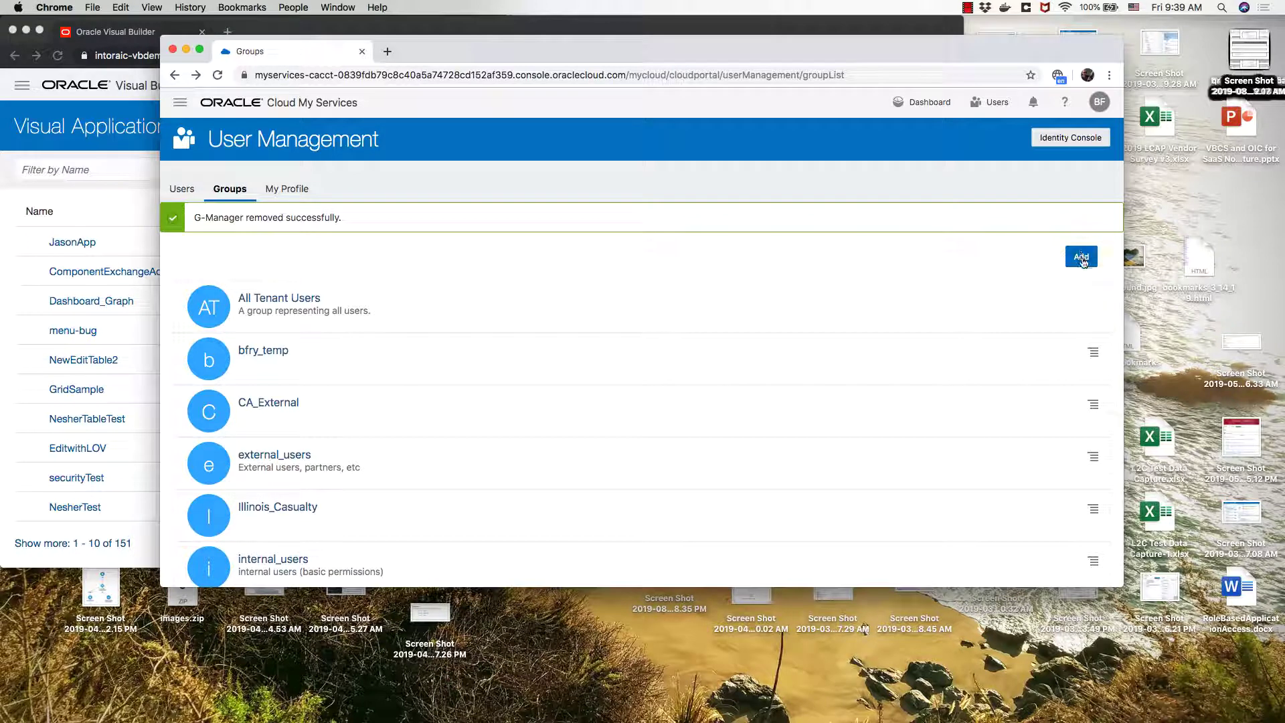
pyautogui.click(1082, 256)
pyautogui.write('G')
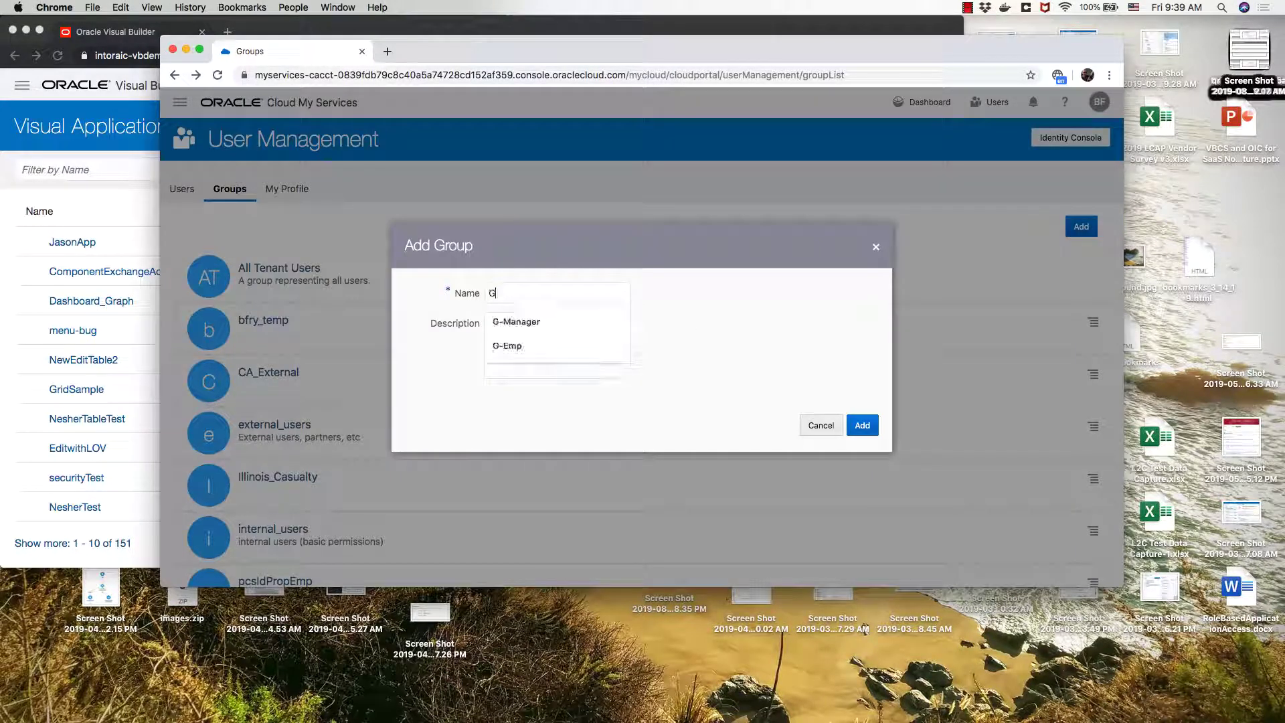
pyautogui.write('-Emp')
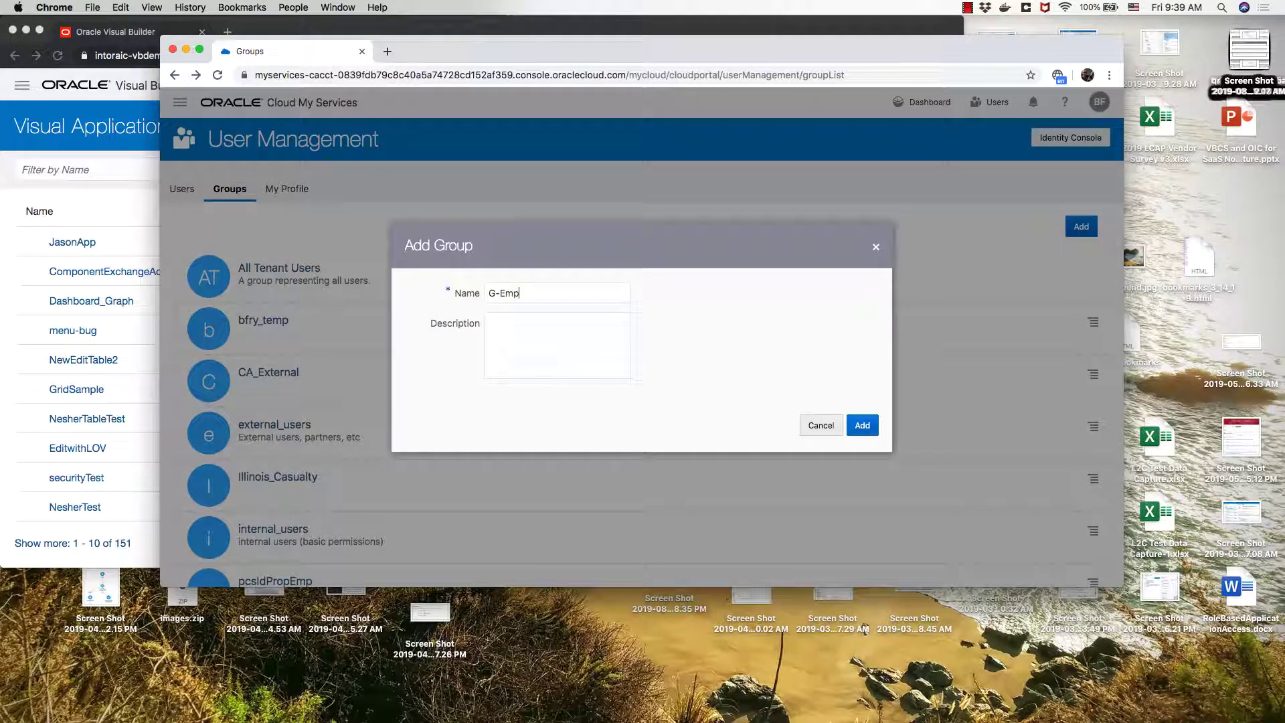
pyautogui.click(863, 431)
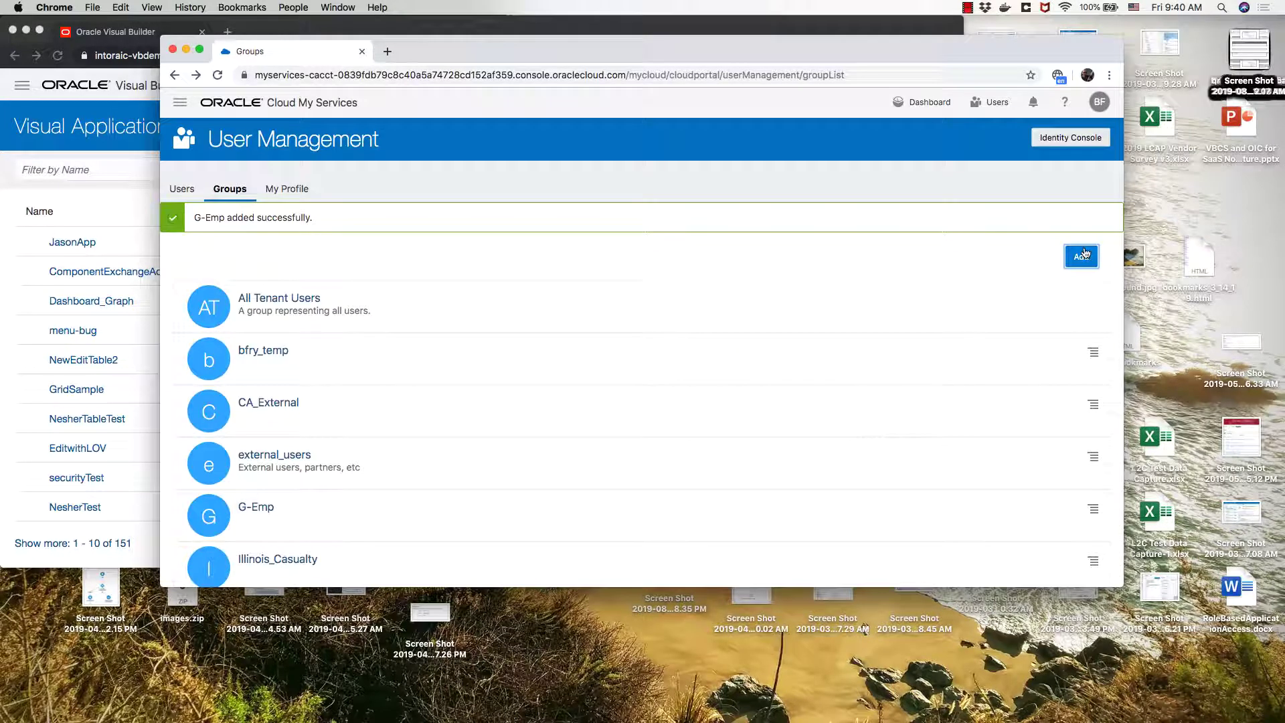
pyautogui.click(1081, 255)
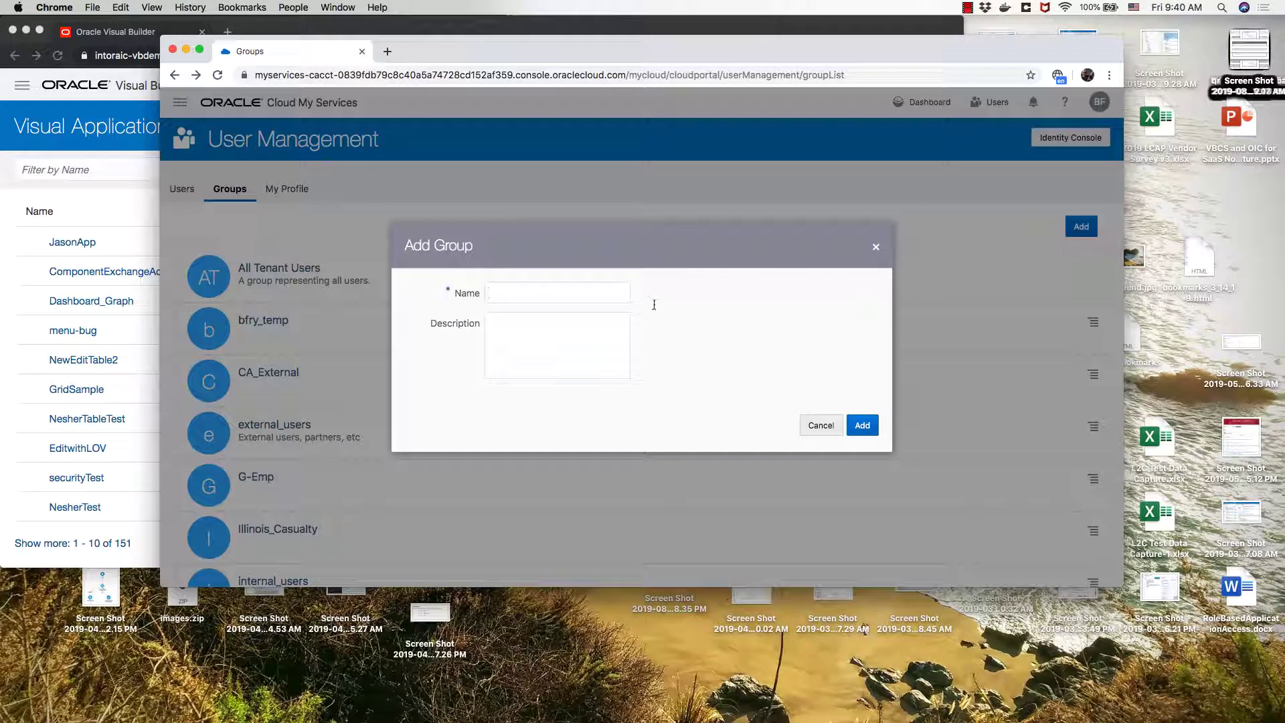
pyautogui.write('G-Manager')
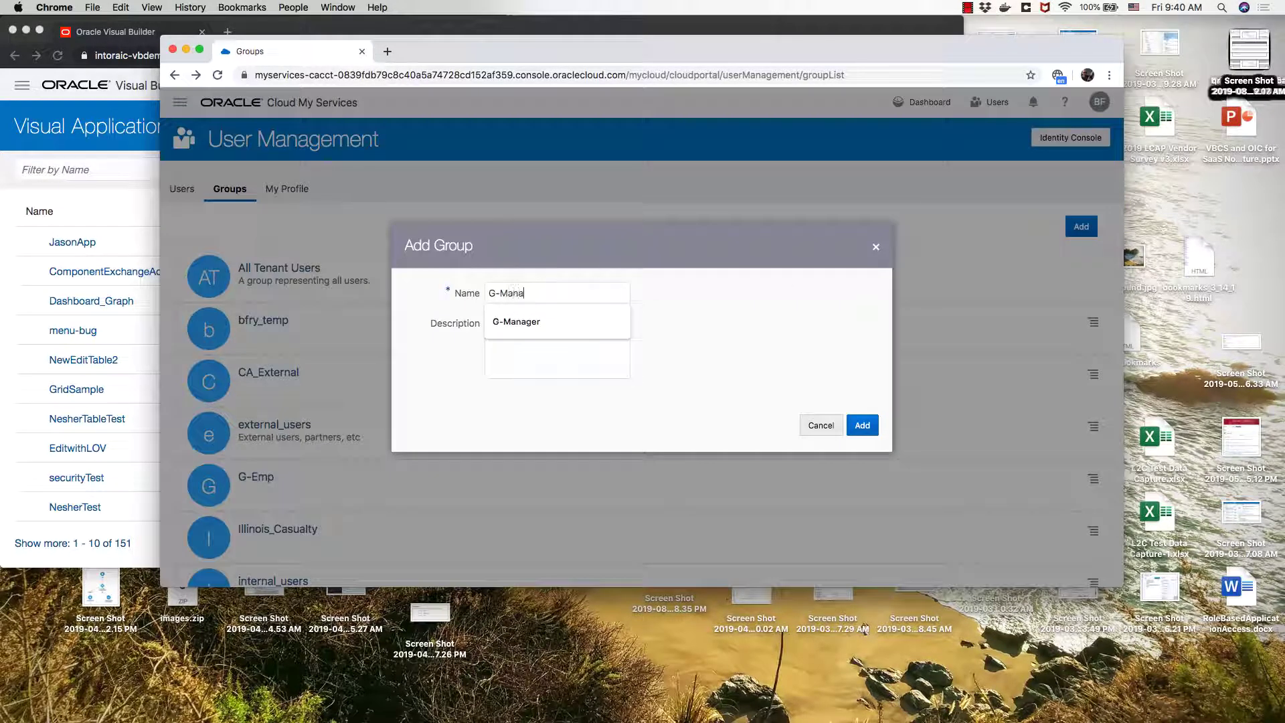
pyautogui.click(863, 426)
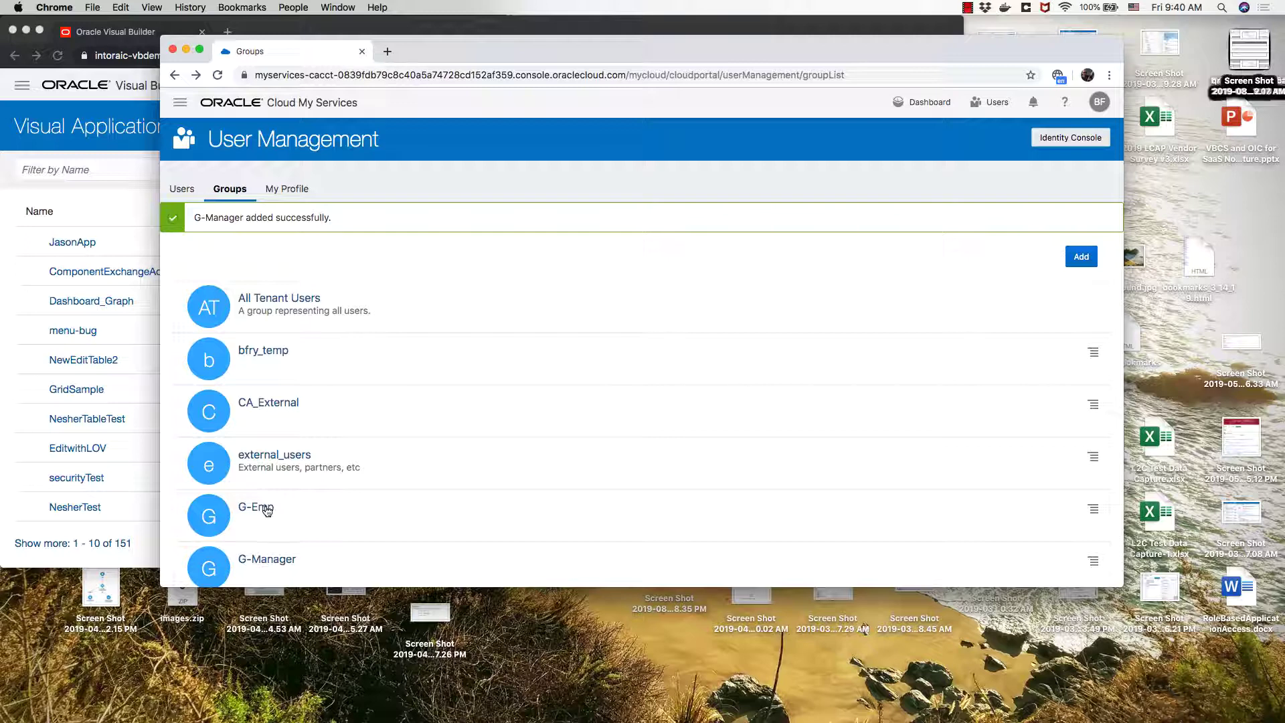
# Step: Add the first listed user to G-Emp's members and go back to the groups list
pyautogui.click(267, 509)
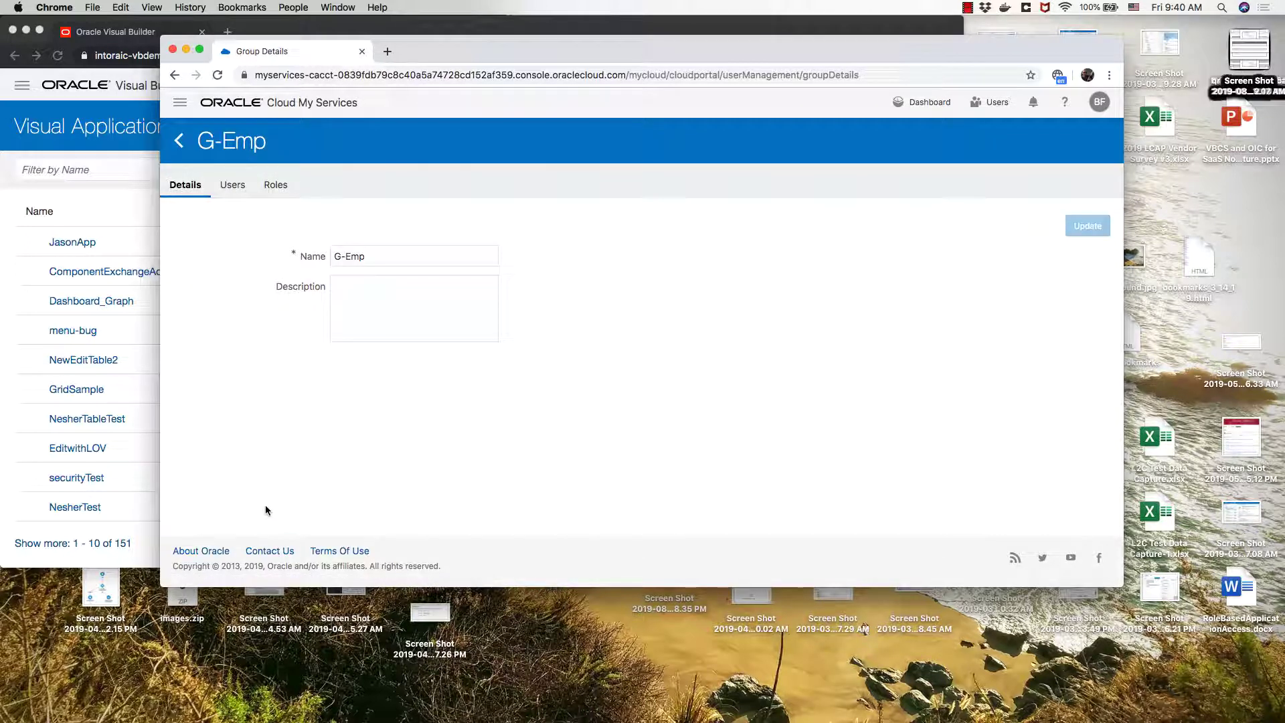
pyautogui.click(242, 184)
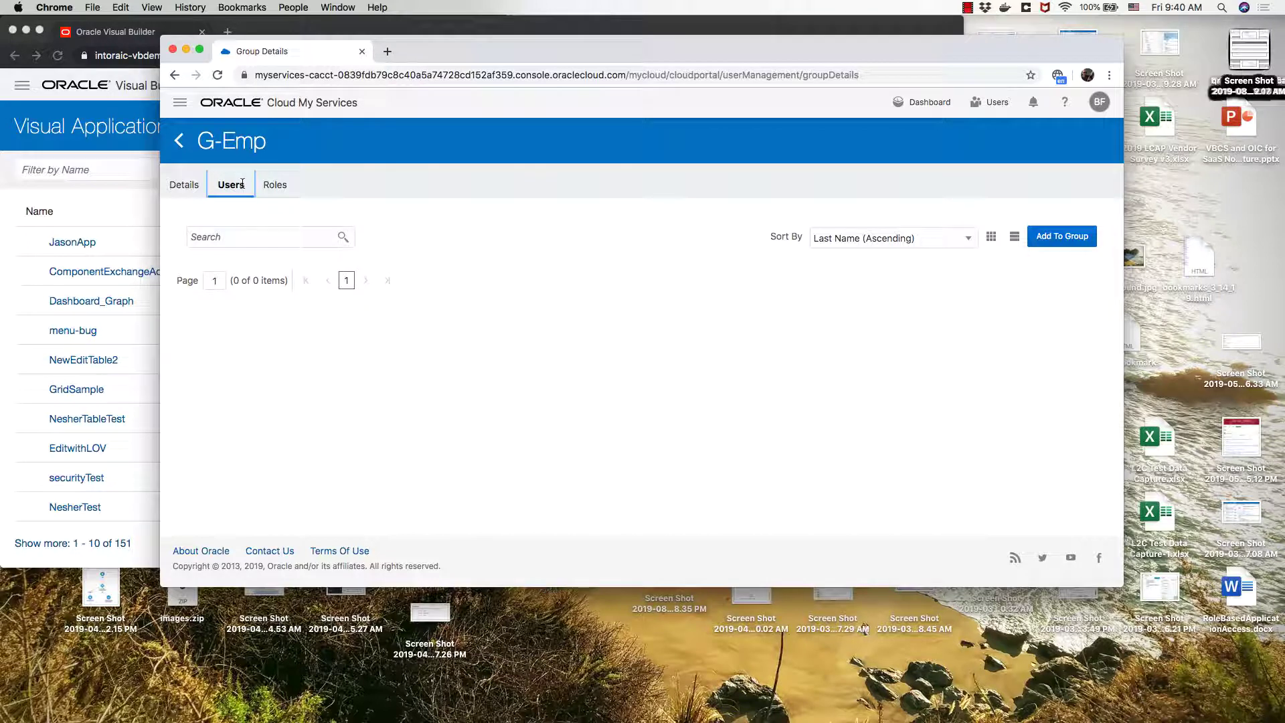
pyautogui.click(1064, 237)
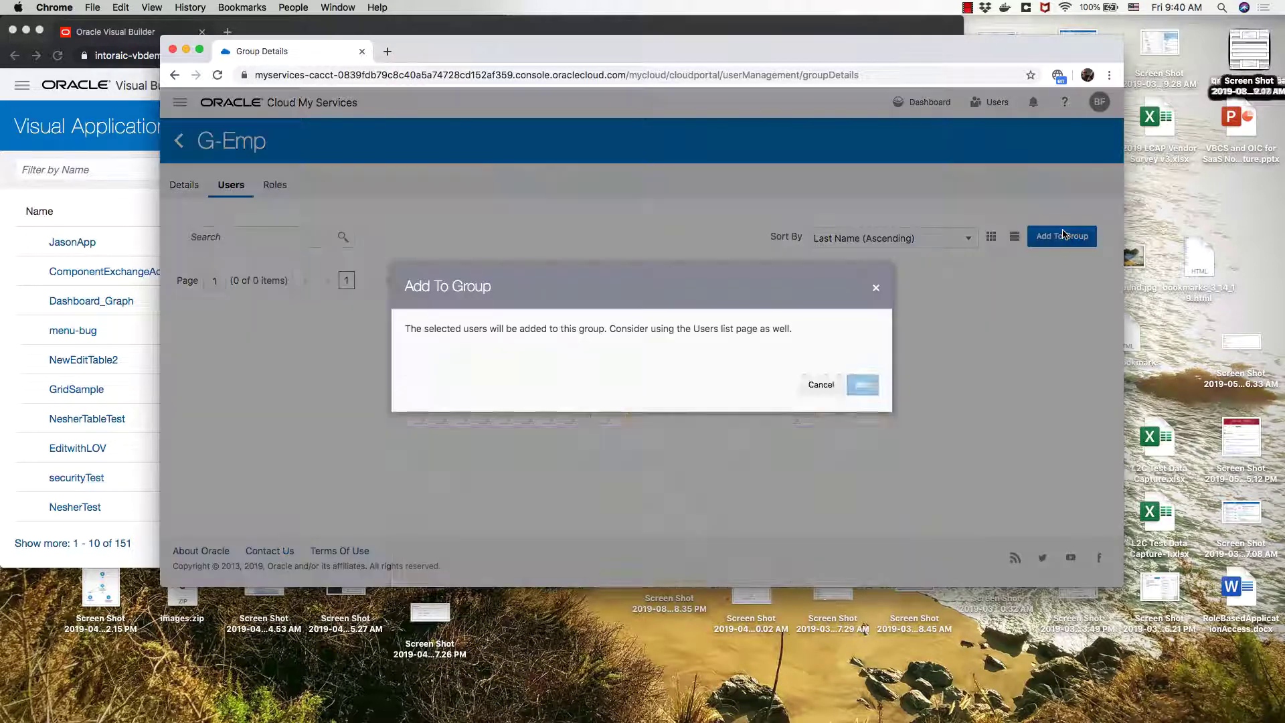
pyautogui.click(409, 388)
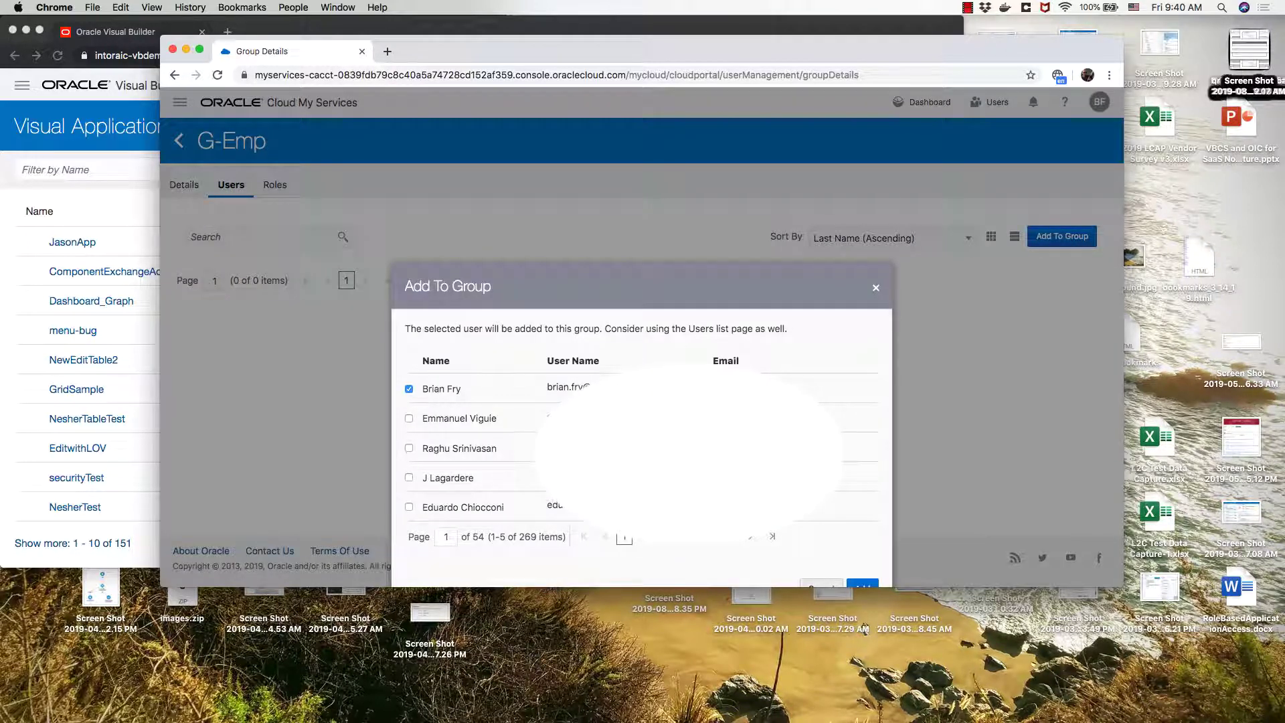
pyautogui.click(861, 585)
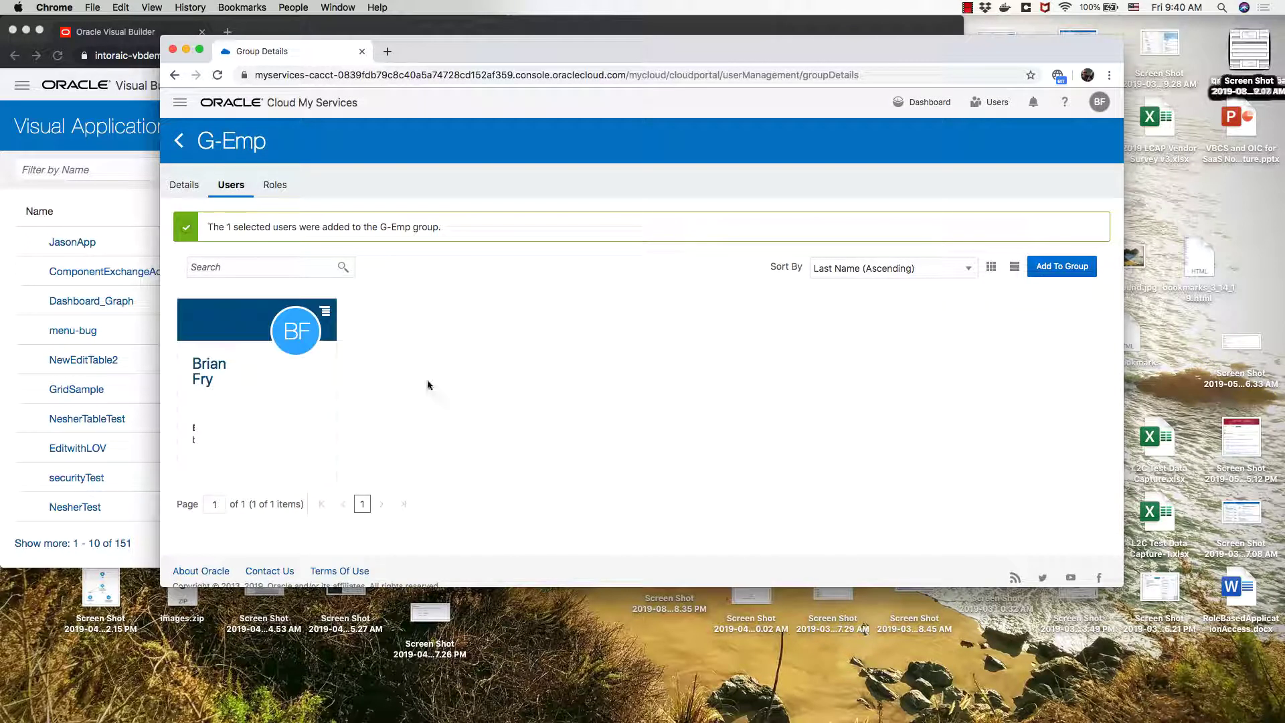
pyautogui.click(179, 141)
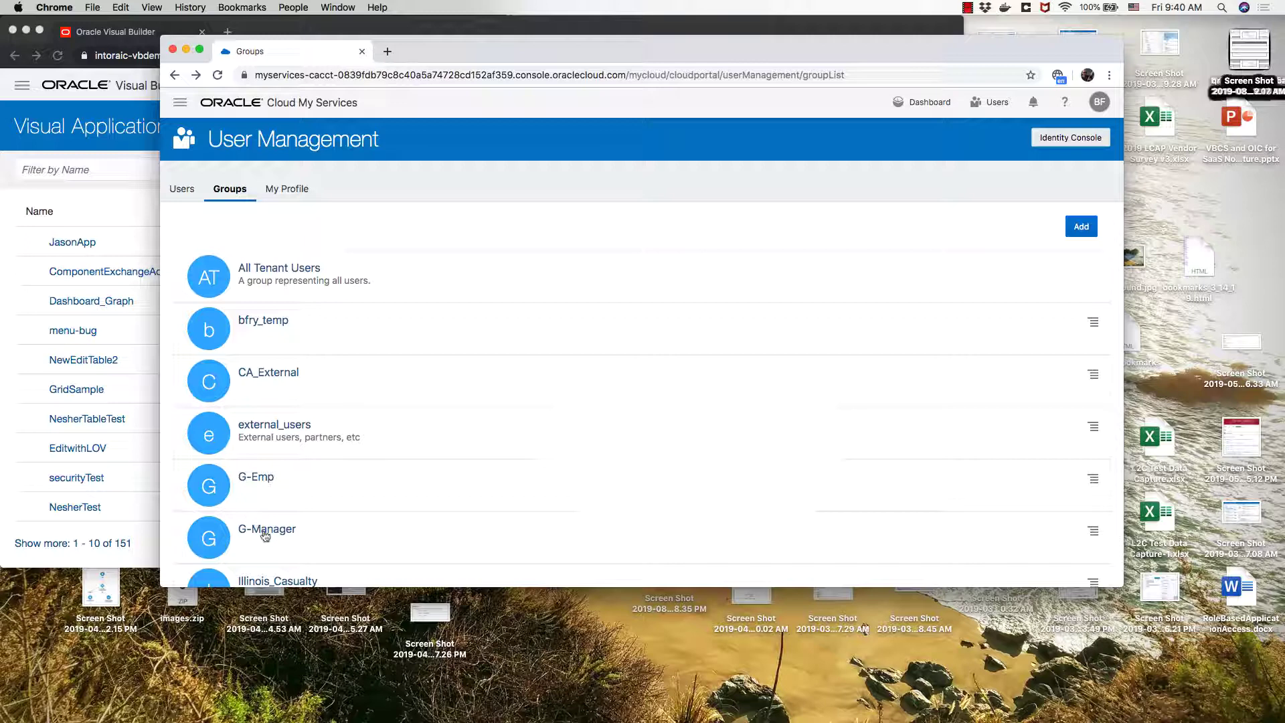
# Step: Add a user found on page 8 of the user list to G-Manager's members
pyautogui.click(265, 533)
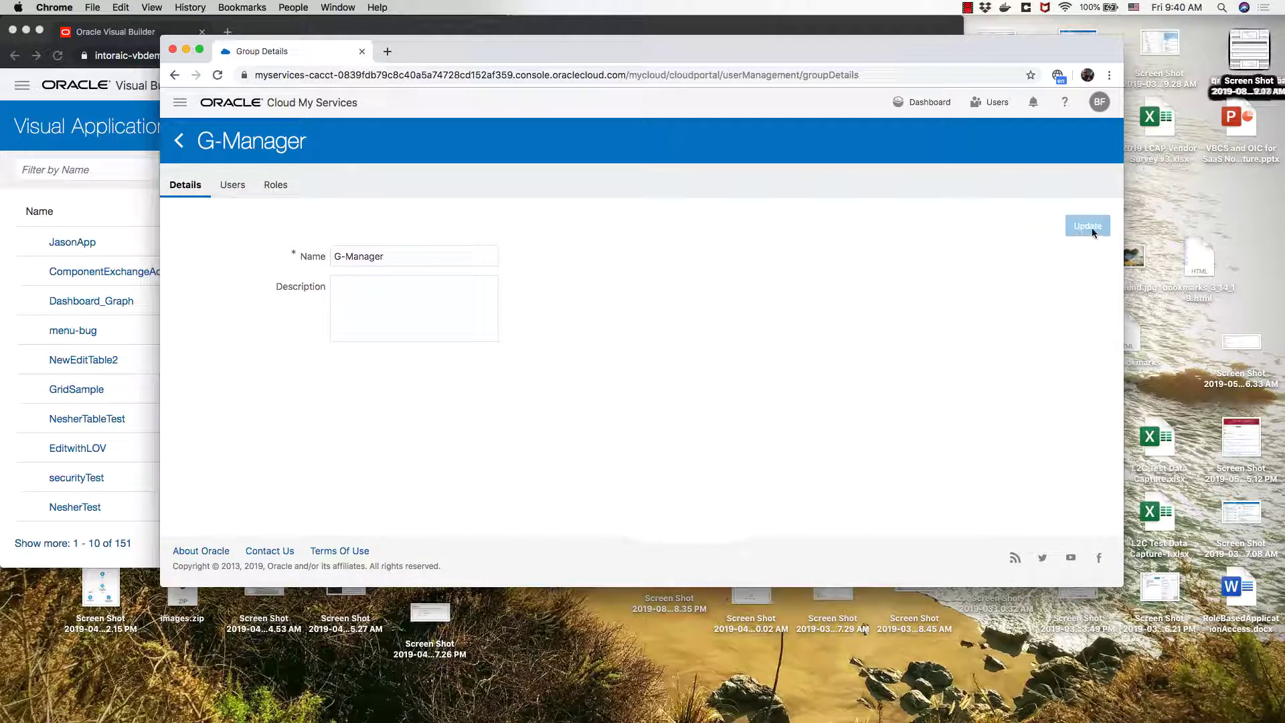
pyautogui.click(233, 182)
pyautogui.click(1069, 241)
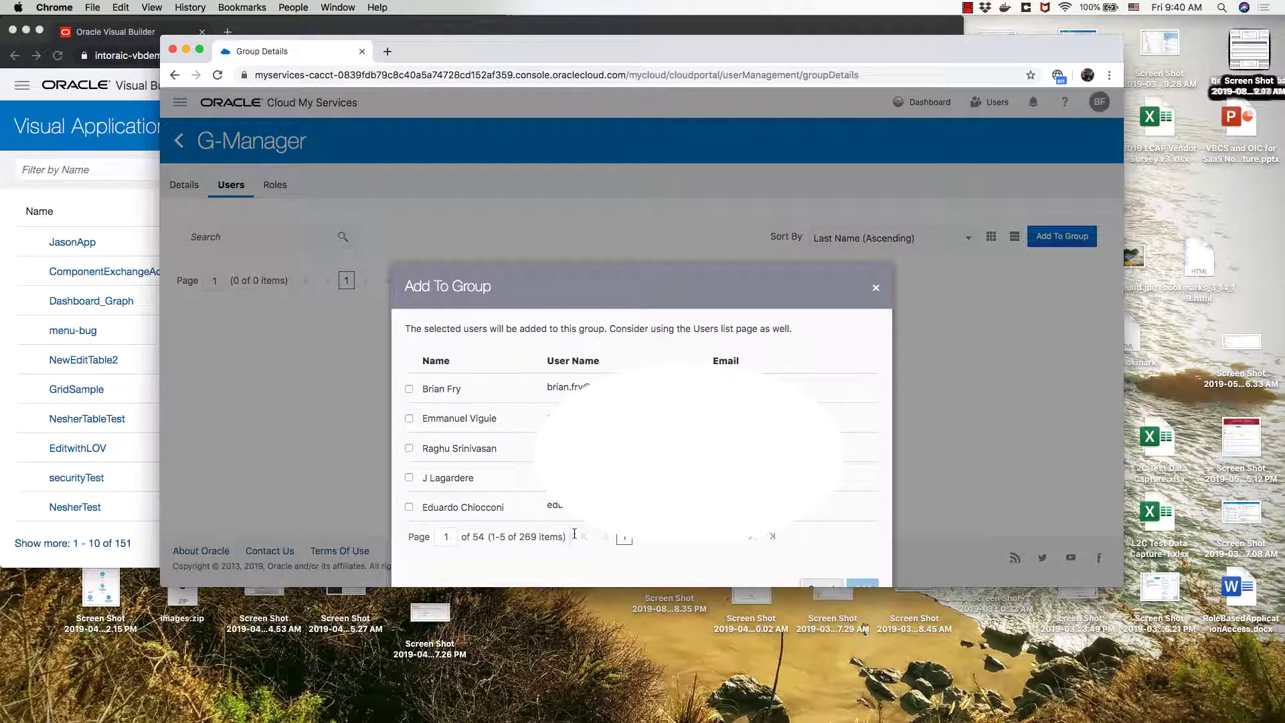
pyautogui.click(445, 535)
pyautogui.write('8')
pyautogui.press('Return')
pyautogui.click(409, 477)
pyautogui.click(862, 584)
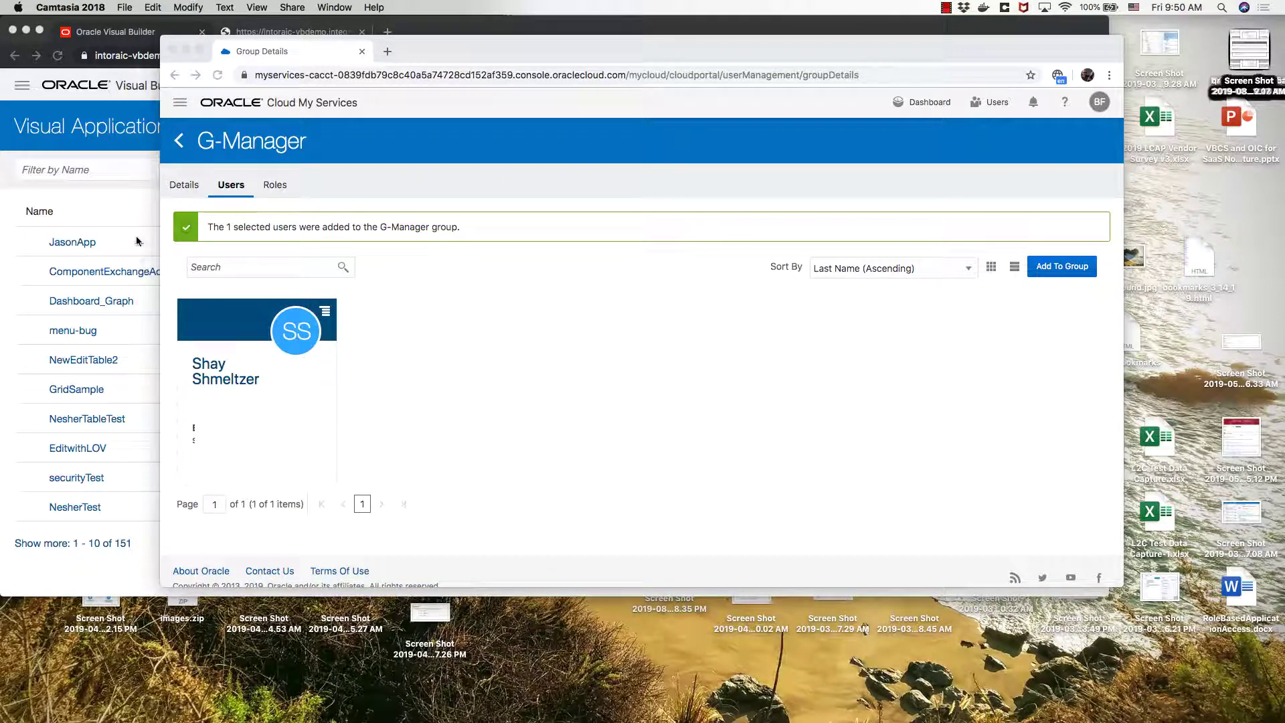
# Step: Enlarge the Visual Builder window, open JasonApp and go to its application Settings
pyautogui.click(135, 214)
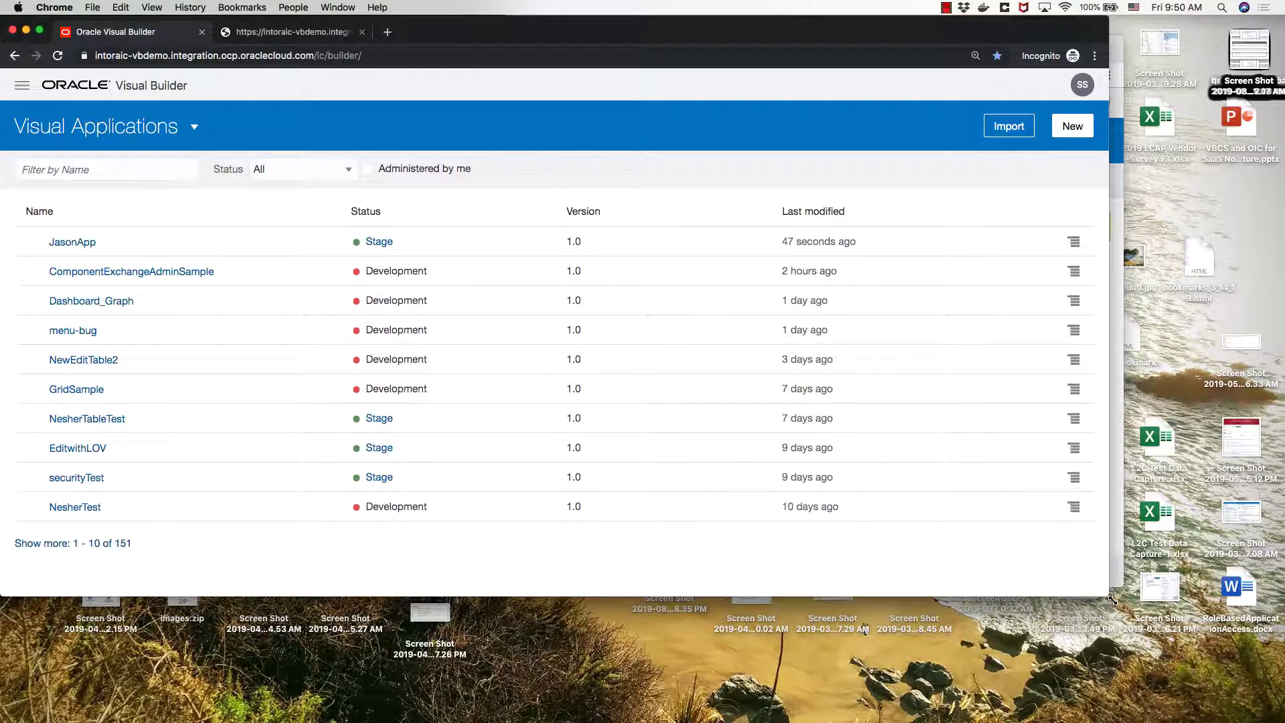
pyautogui.moveTo(1111, 599); pyautogui.dragTo(1250, 693)
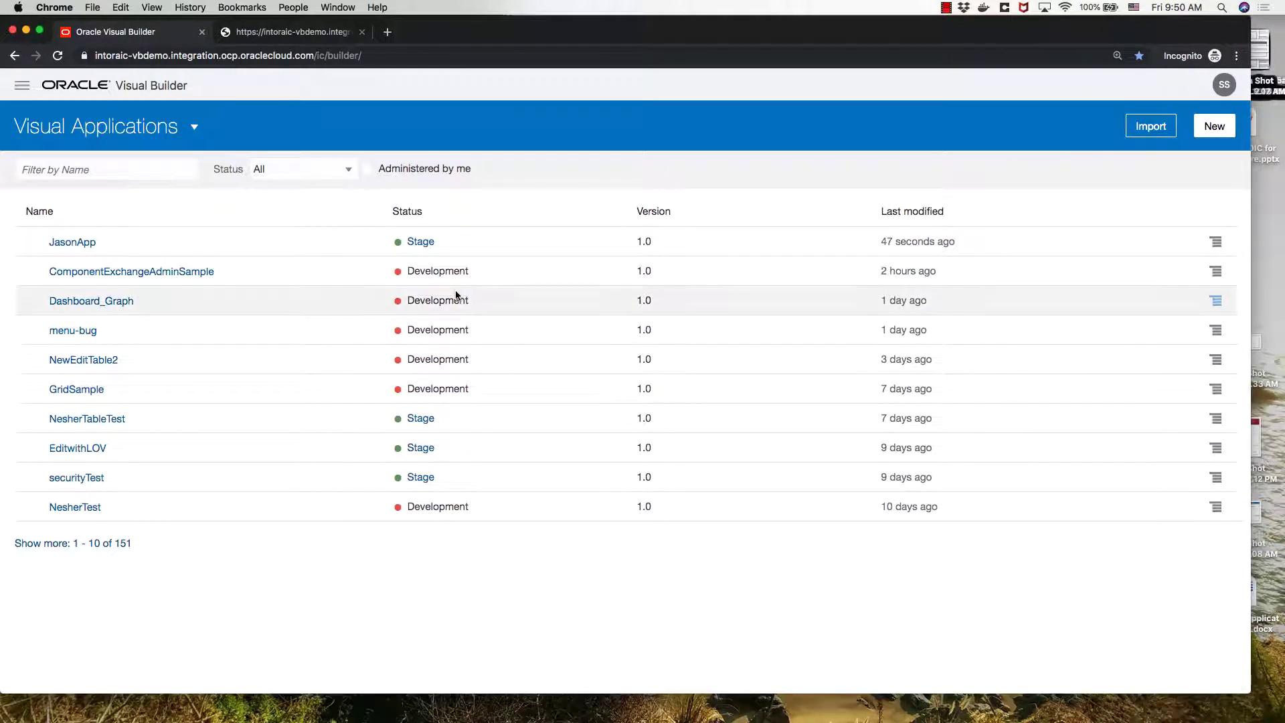
pyautogui.click(72, 242)
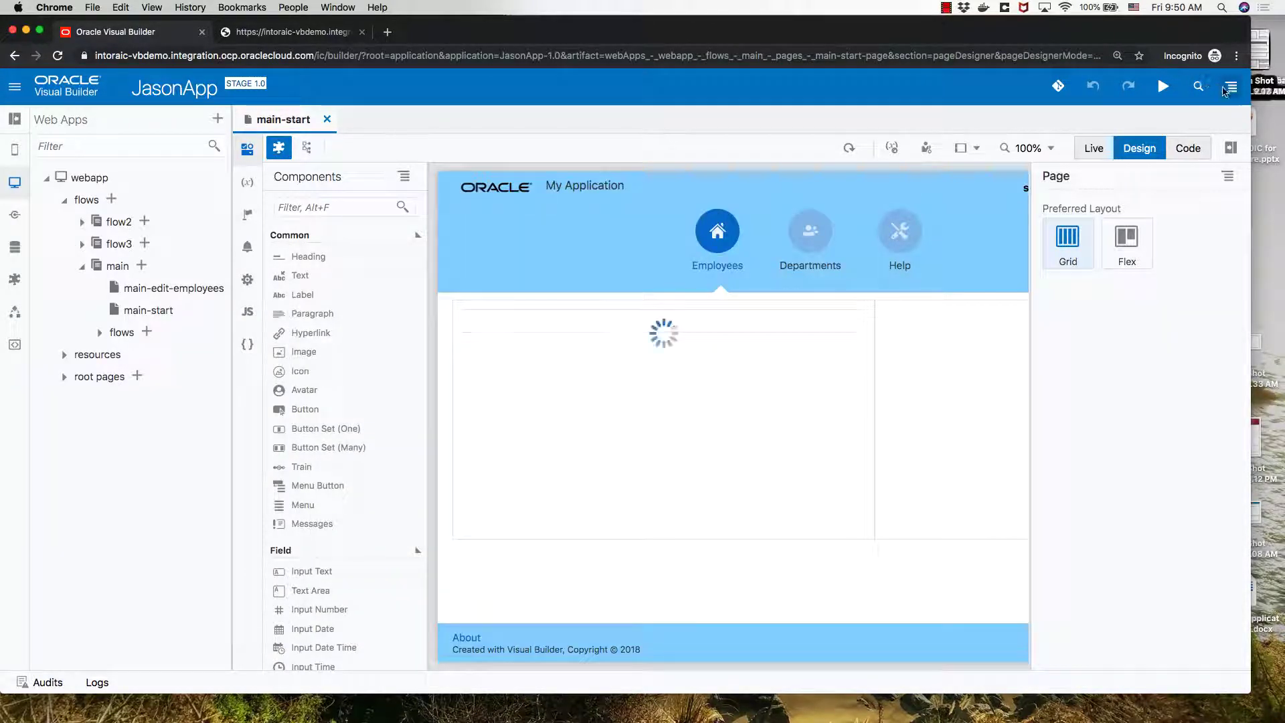
pyautogui.click(1231, 87)
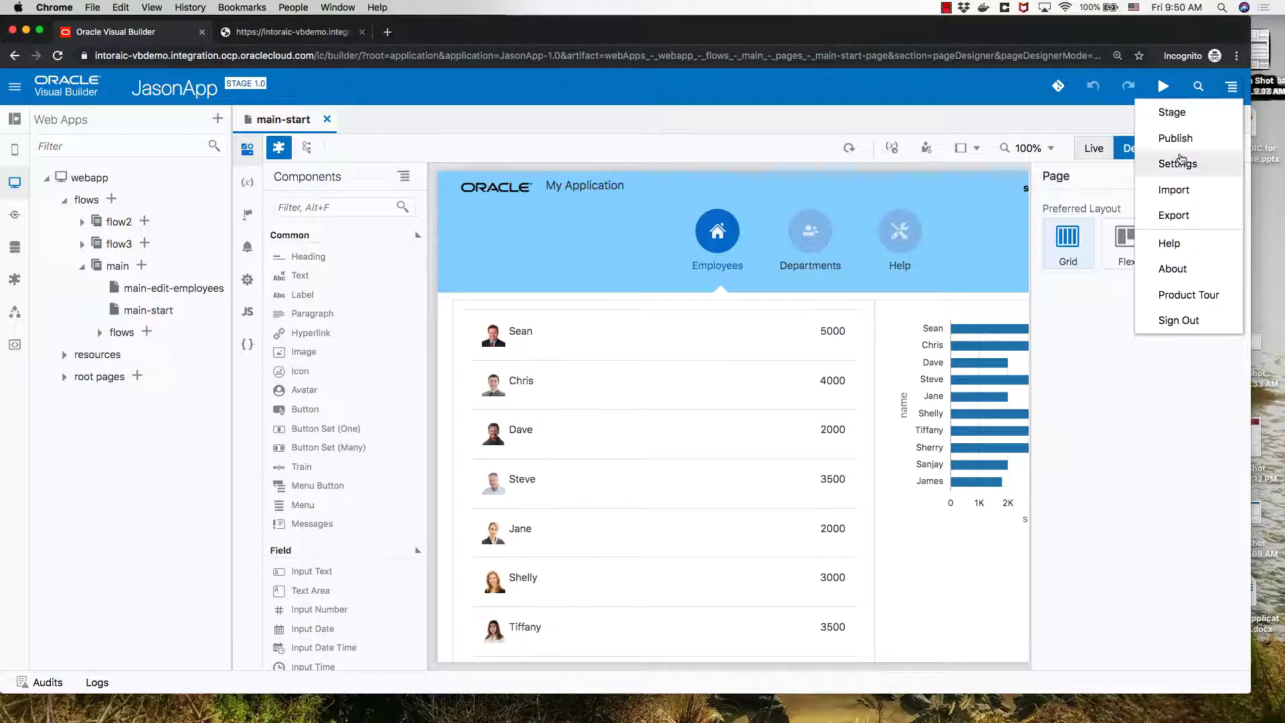
pyautogui.click(1178, 164)
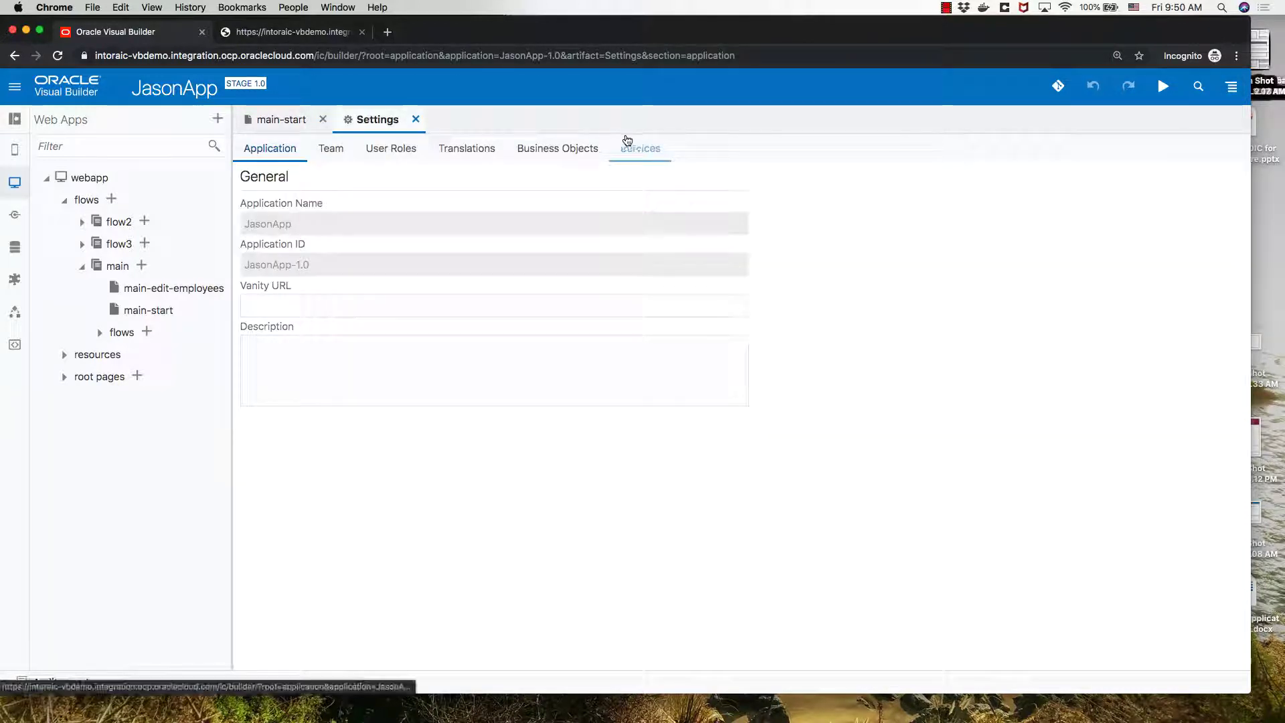
# Step: In User Roles, add a Manager role mapped to the G-Manager group
pyautogui.click(393, 152)
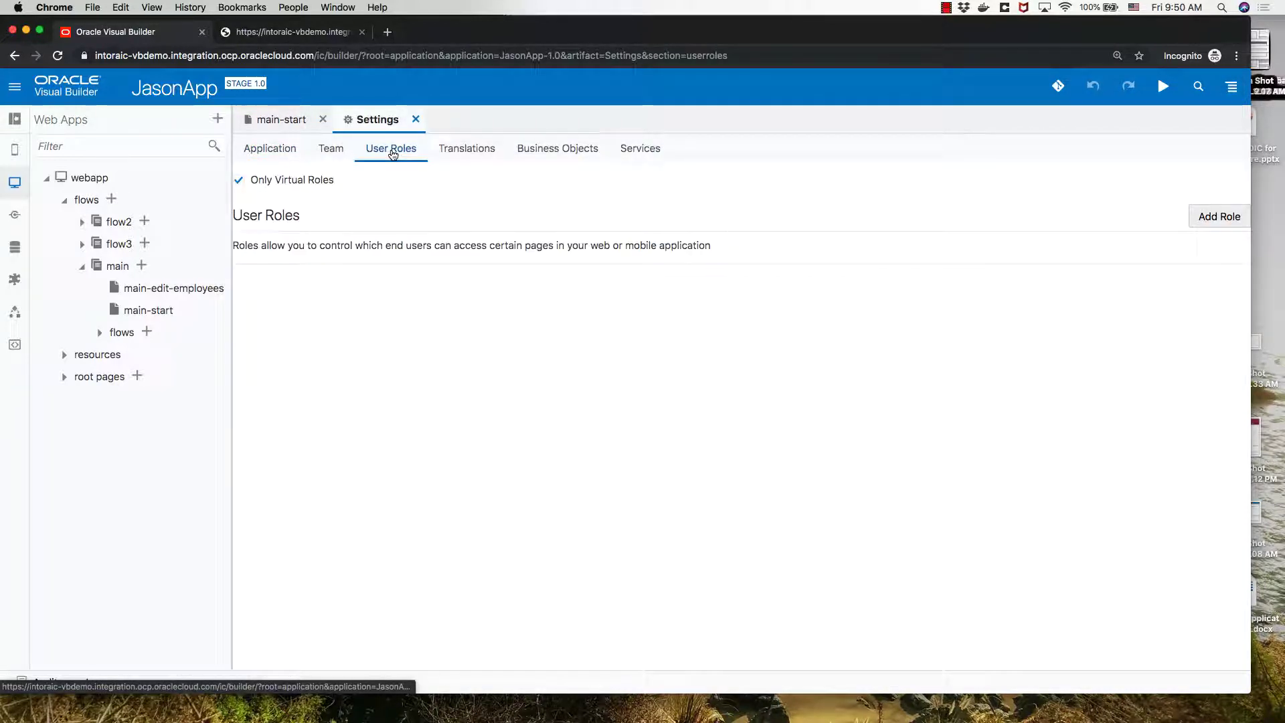
pyautogui.click(1219, 218)
pyautogui.write('Manager')
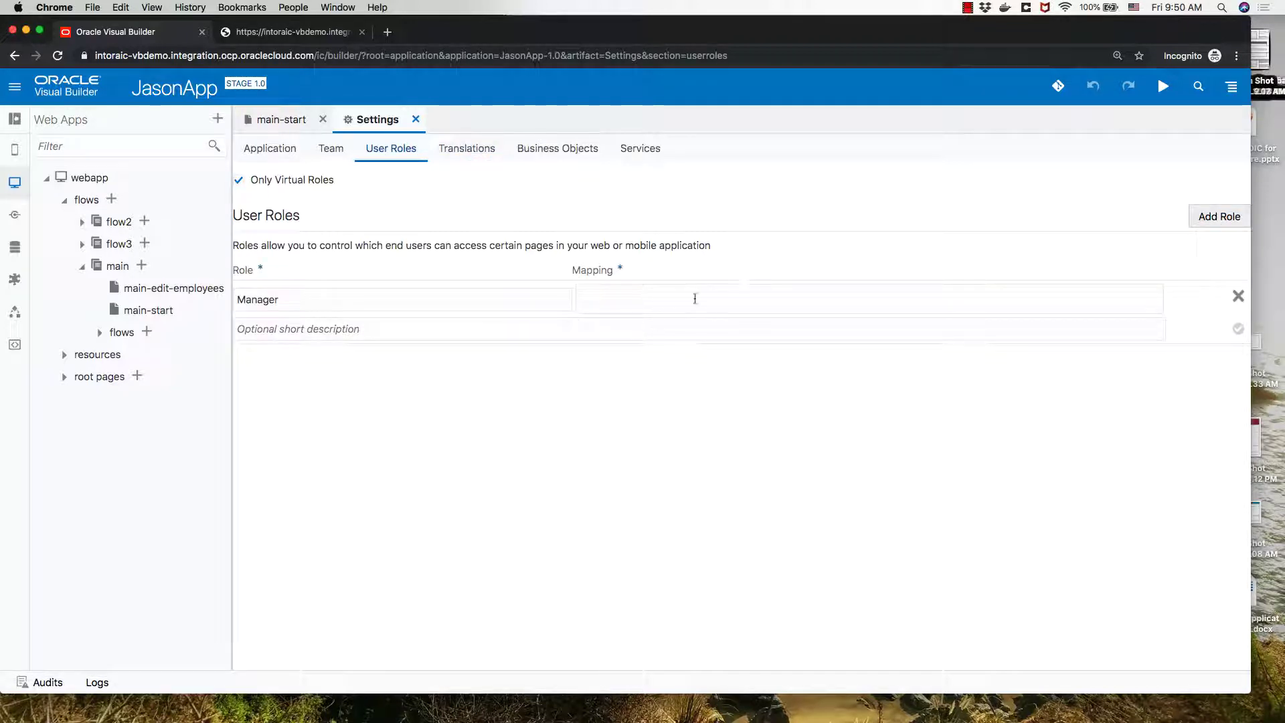
pyautogui.click(696, 297)
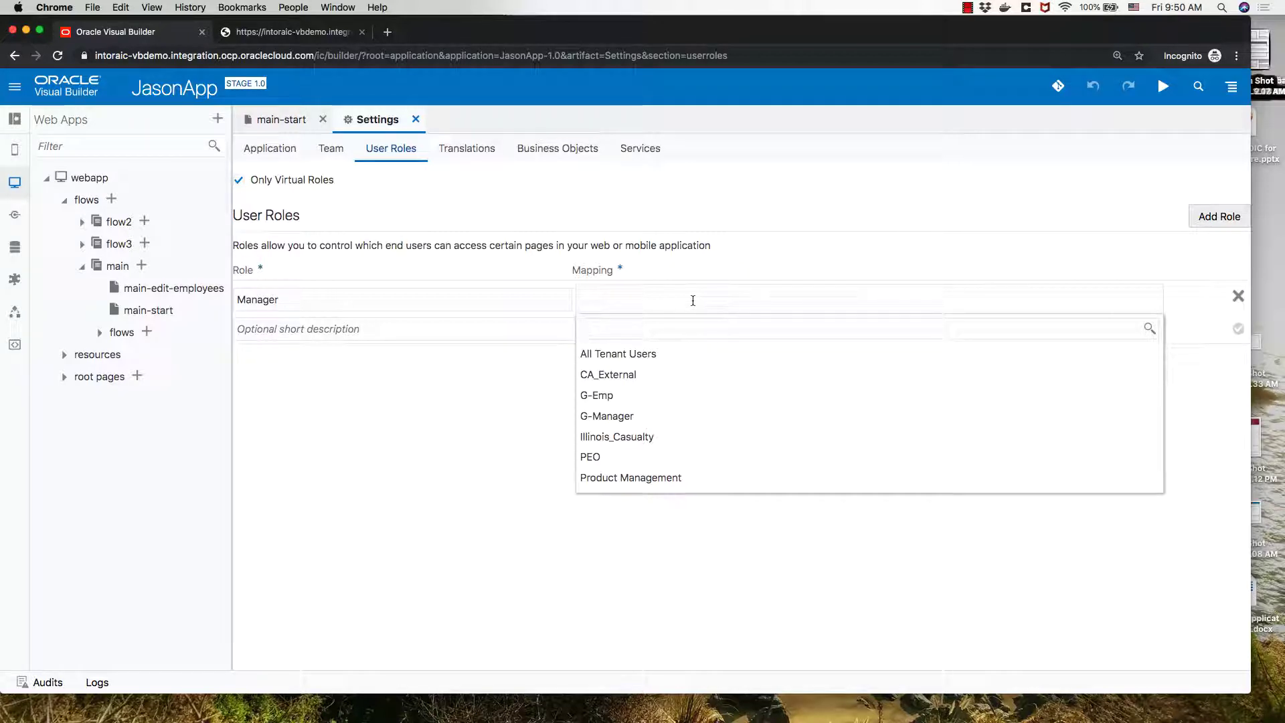
pyautogui.click(604, 416)
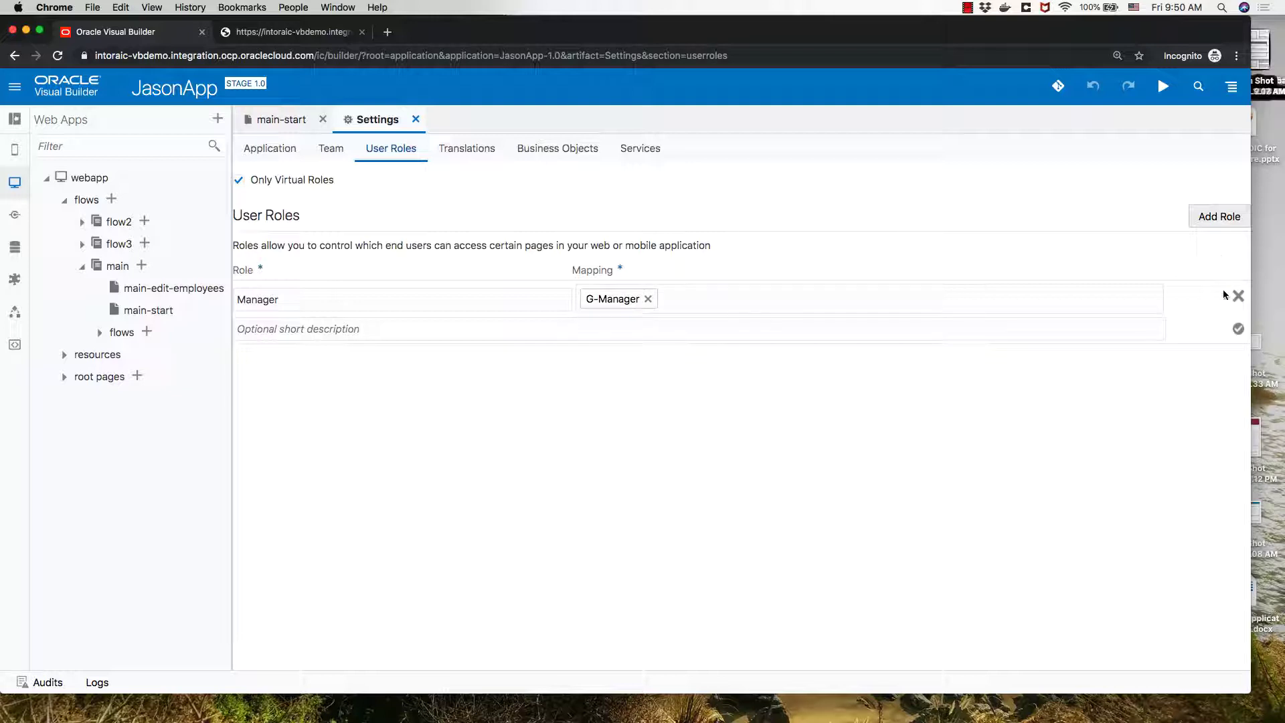
pyautogui.click(1238, 329)
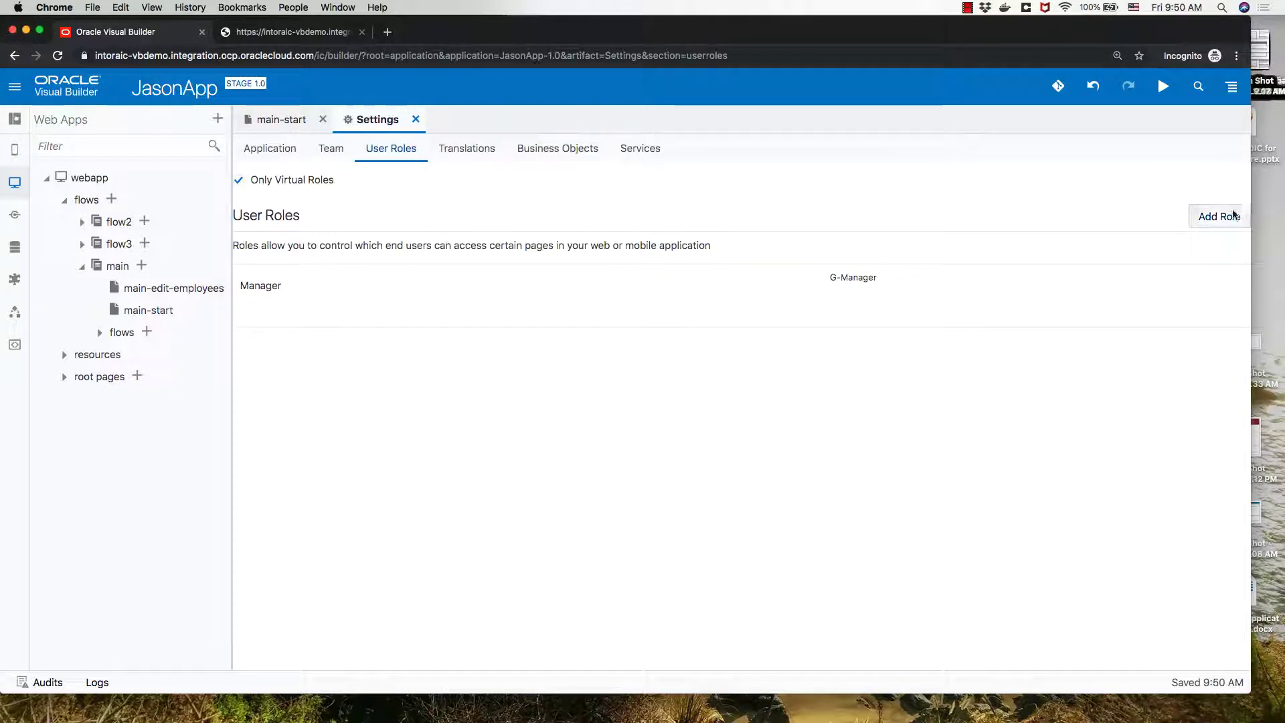
# Step: Add an Emp role mapped to the G-Emp group
pyautogui.click(1230, 216)
pyautogui.click(475, 303)
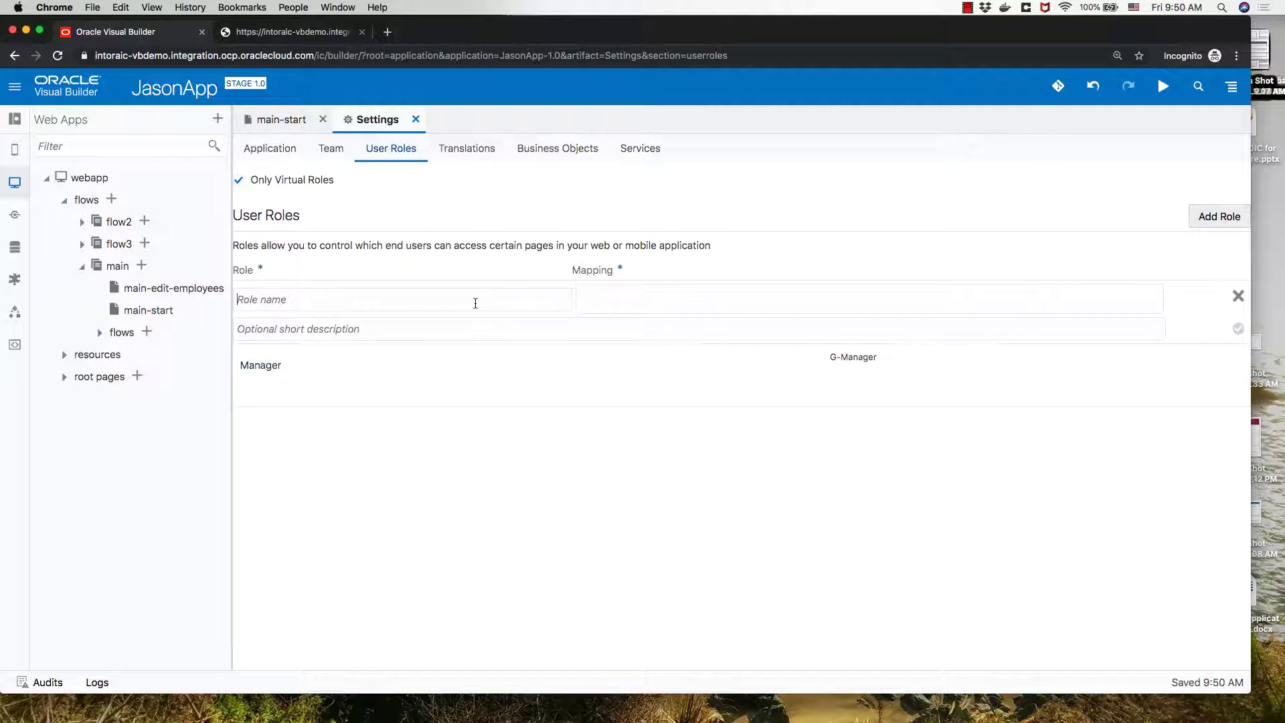
pyautogui.write('Emp')
pyautogui.click(595, 310)
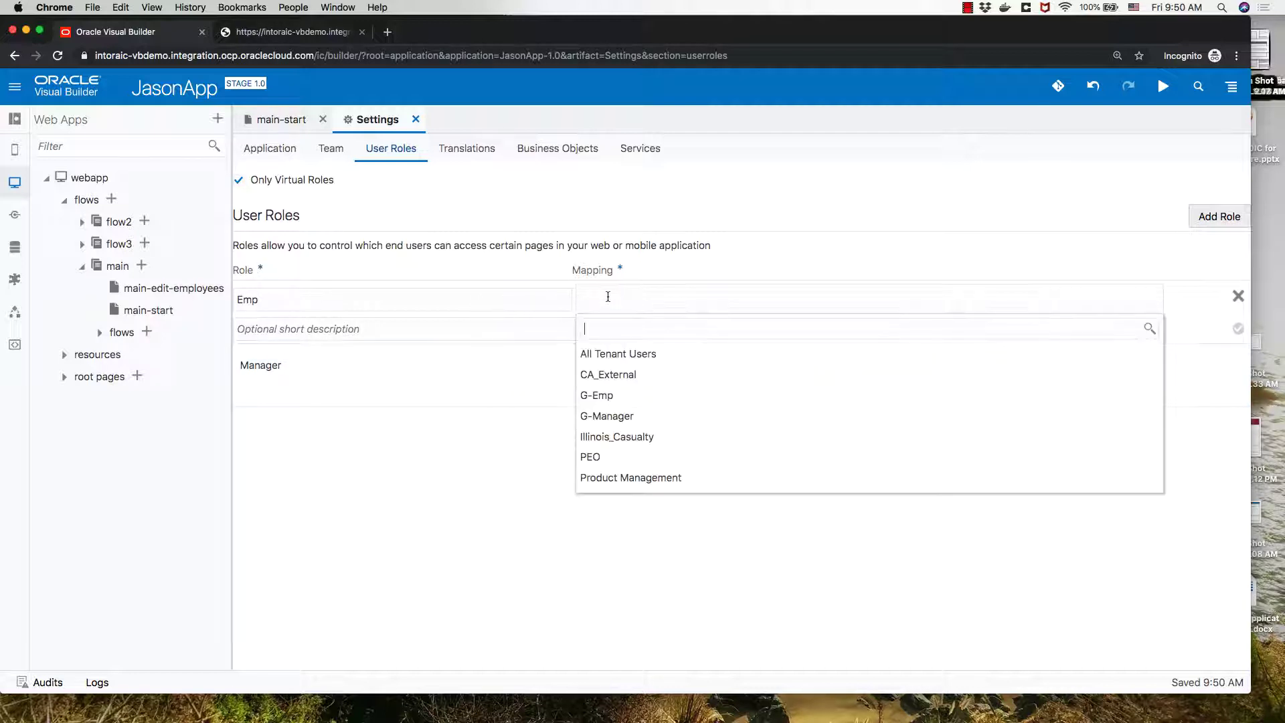
pyautogui.click(607, 397)
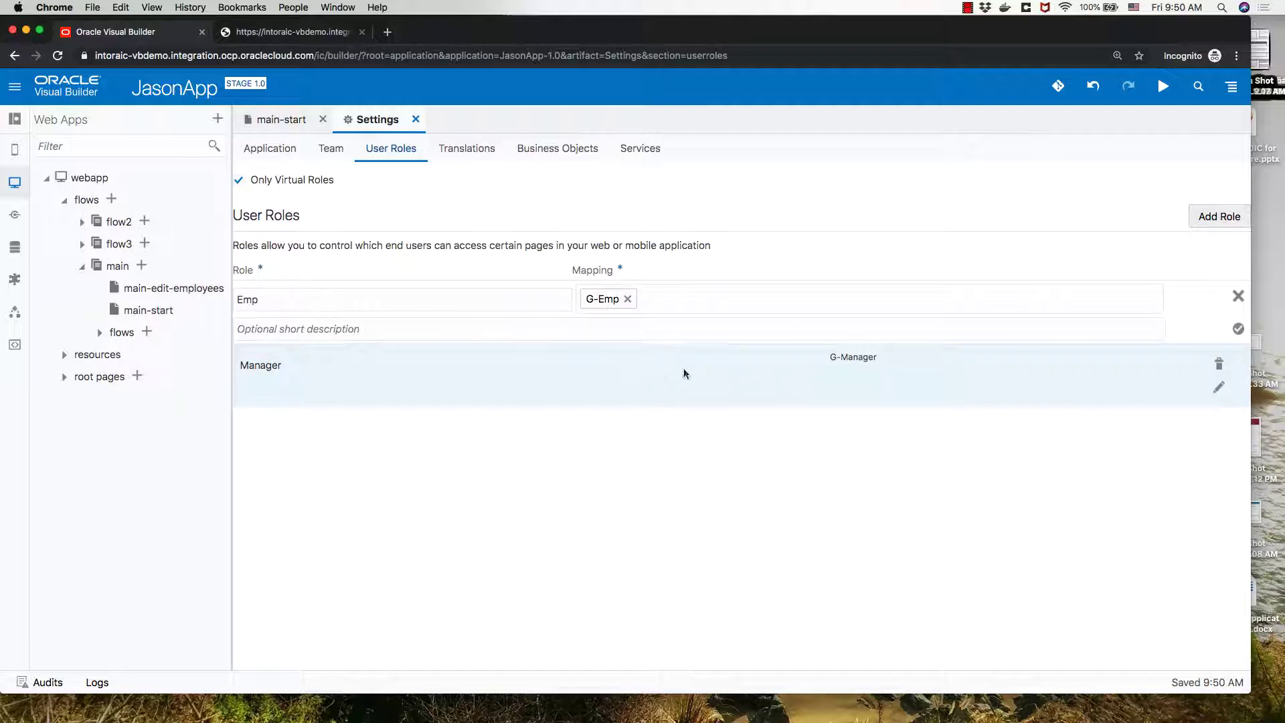
pyautogui.click(1239, 331)
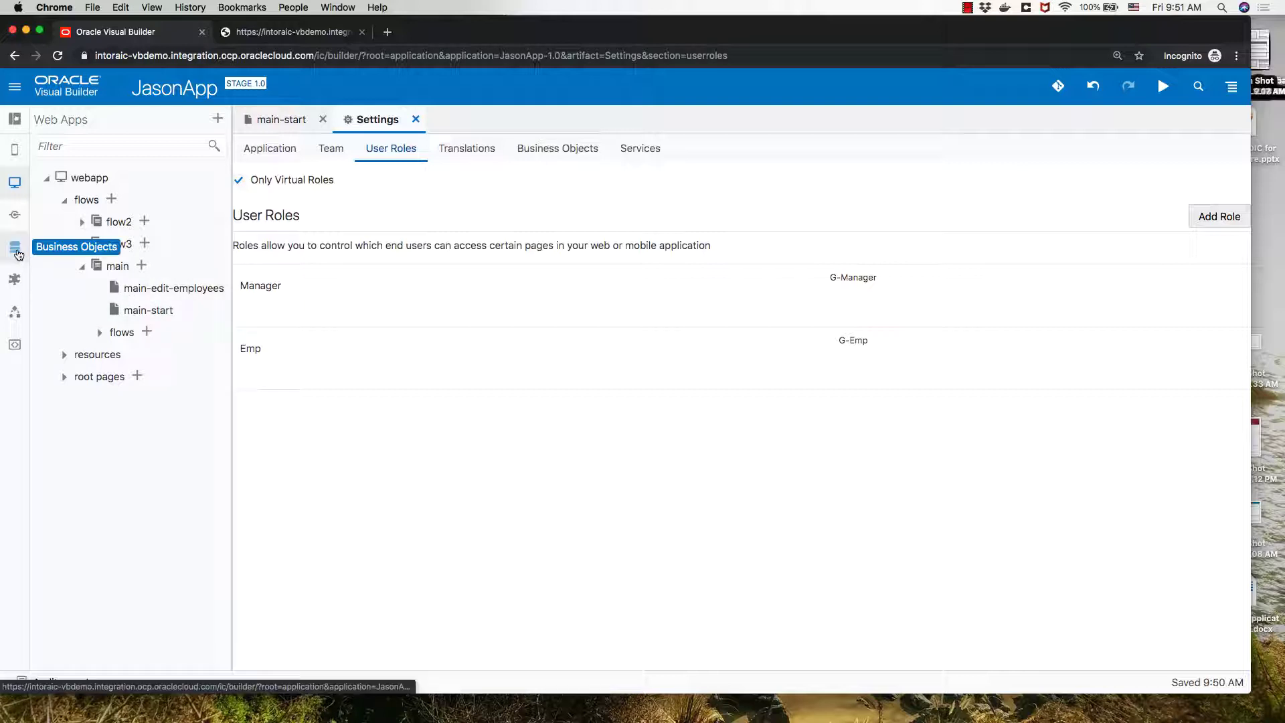
# Step: On the Employees object's Security tab, clear all Authenticated User permissions
pyautogui.click(14, 247)
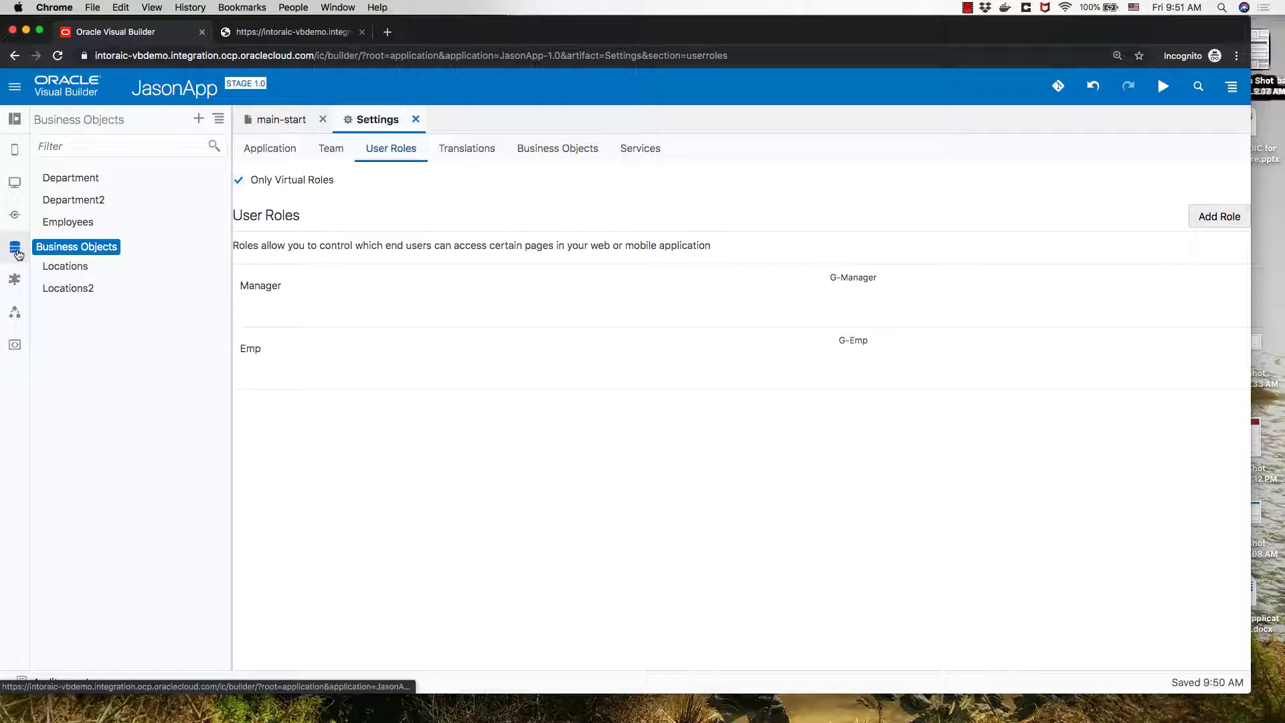
pyautogui.click(83, 227)
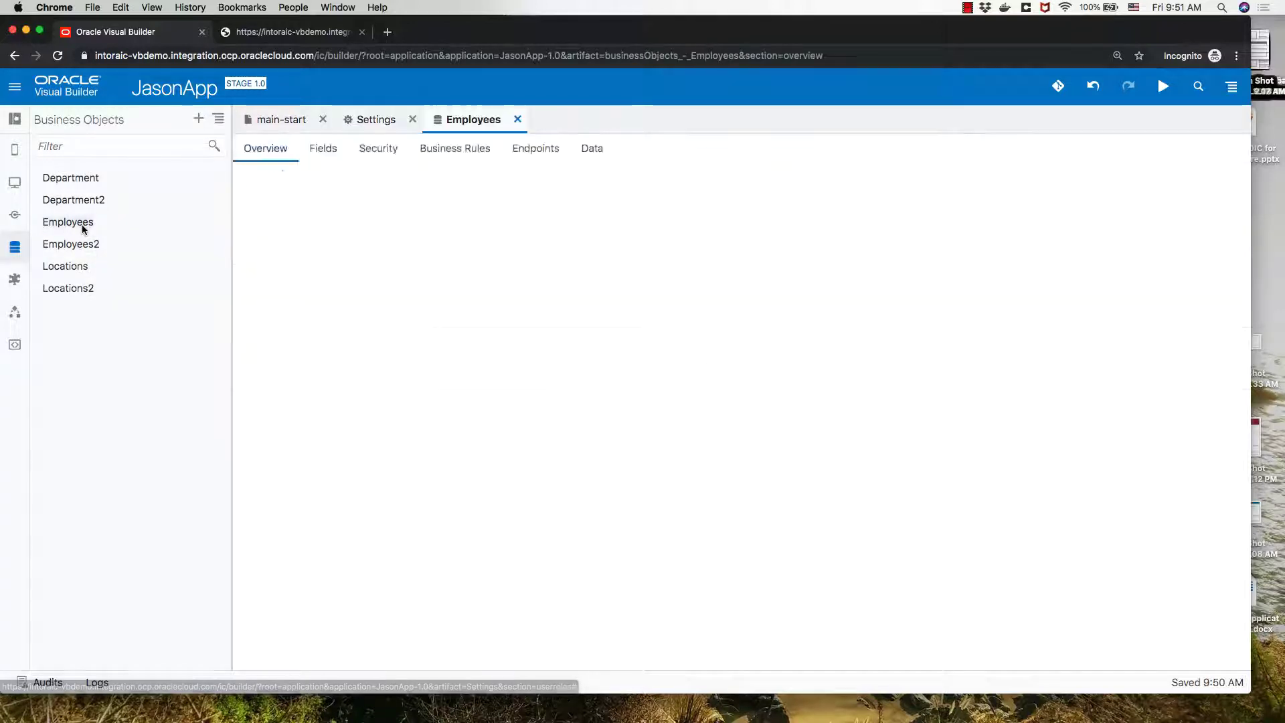
pyautogui.click(388, 152)
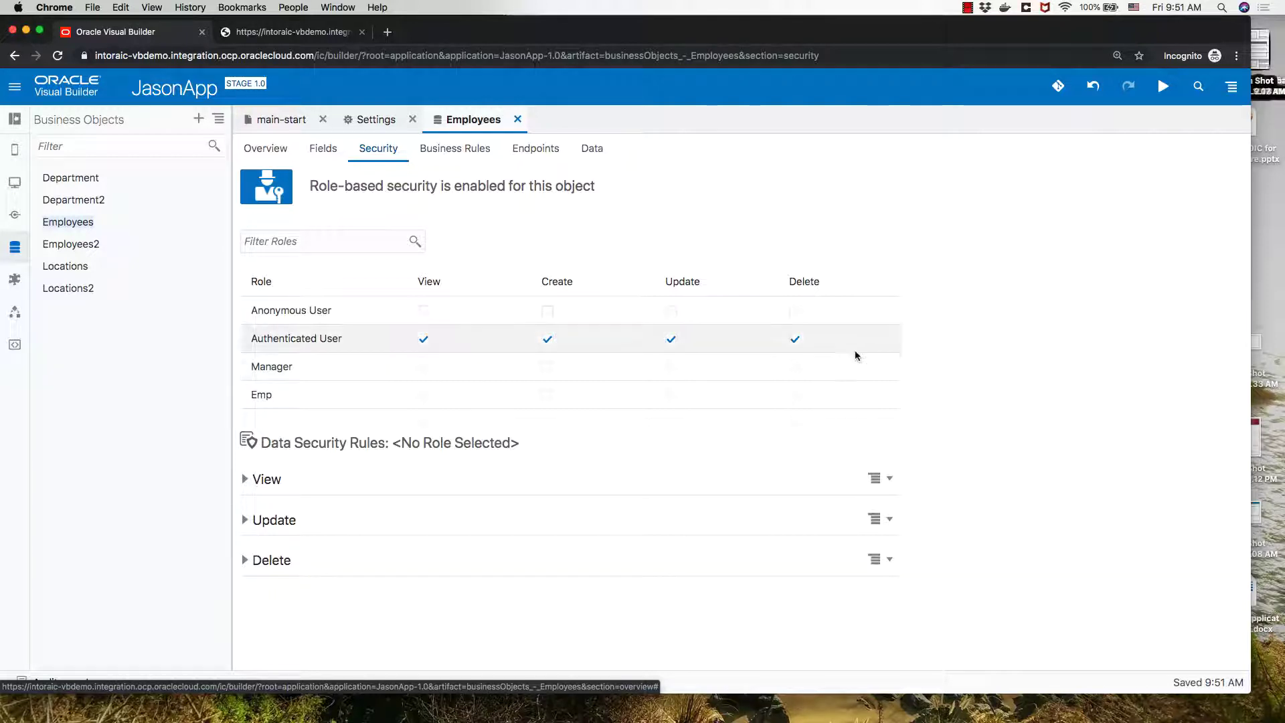
pyautogui.click(795, 338)
pyautogui.click(671, 338)
pyautogui.click(546, 339)
pyautogui.click(424, 339)
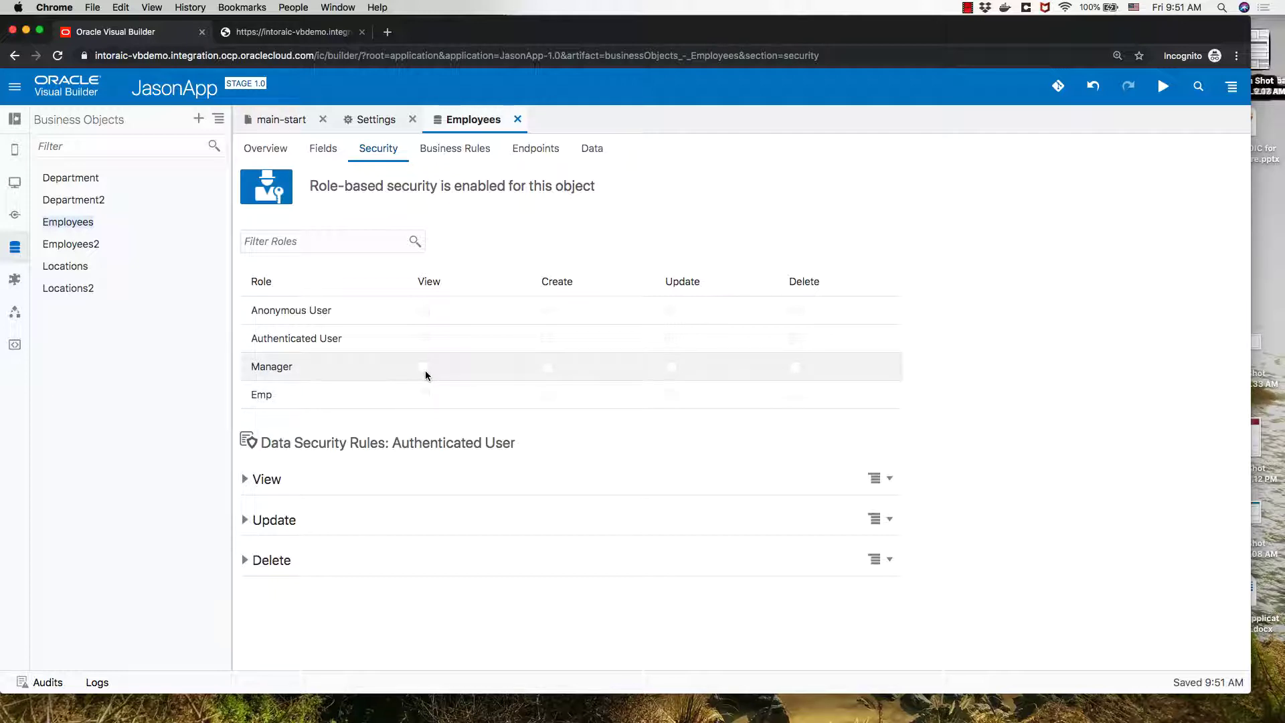
# Step: Give Manager View, Create, Update and Delete, give Emp View only, and expand Emp's view rules
pyautogui.click(423, 368)
pyautogui.click(546, 367)
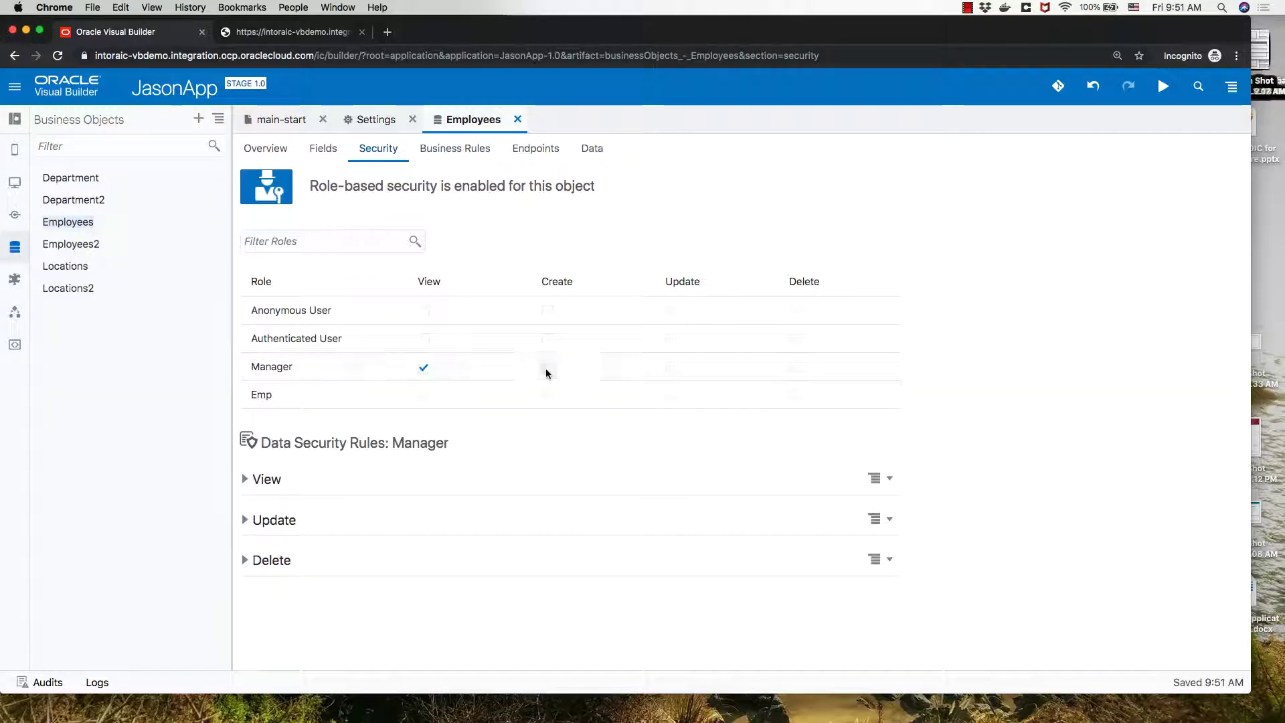
pyautogui.click(670, 367)
pyautogui.click(793, 367)
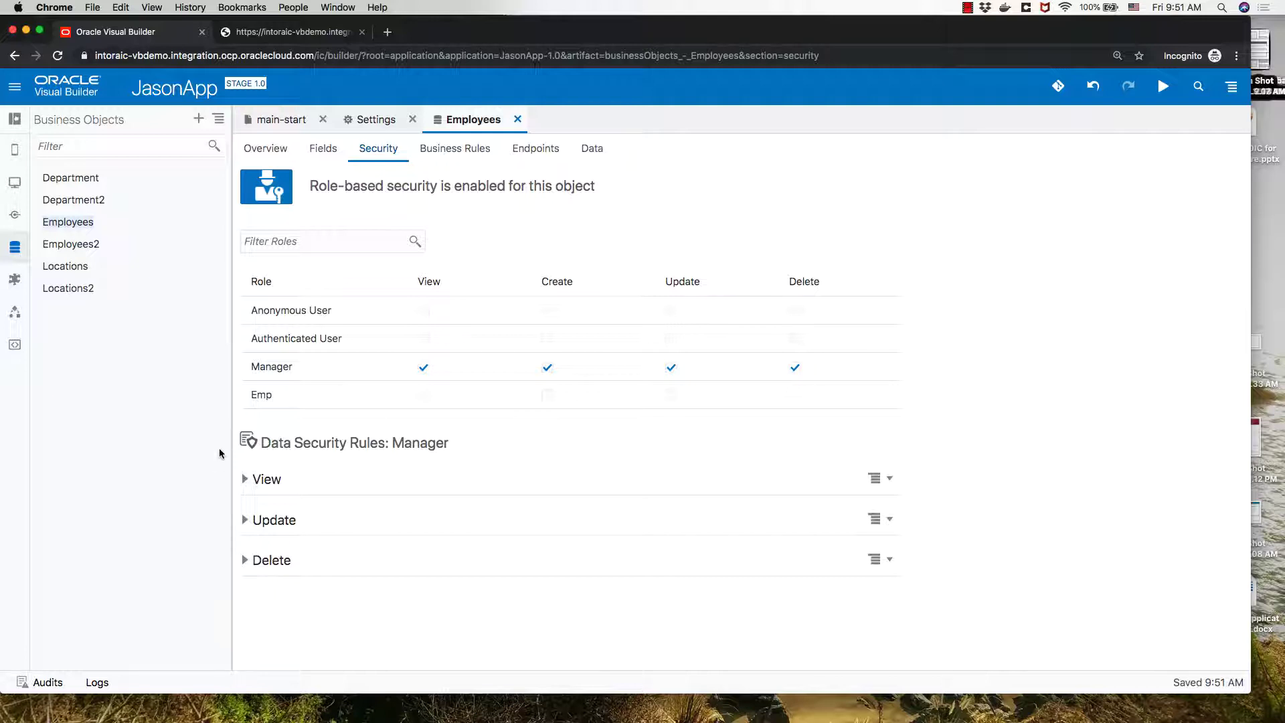
pyautogui.click(424, 396)
pyautogui.click(245, 479)
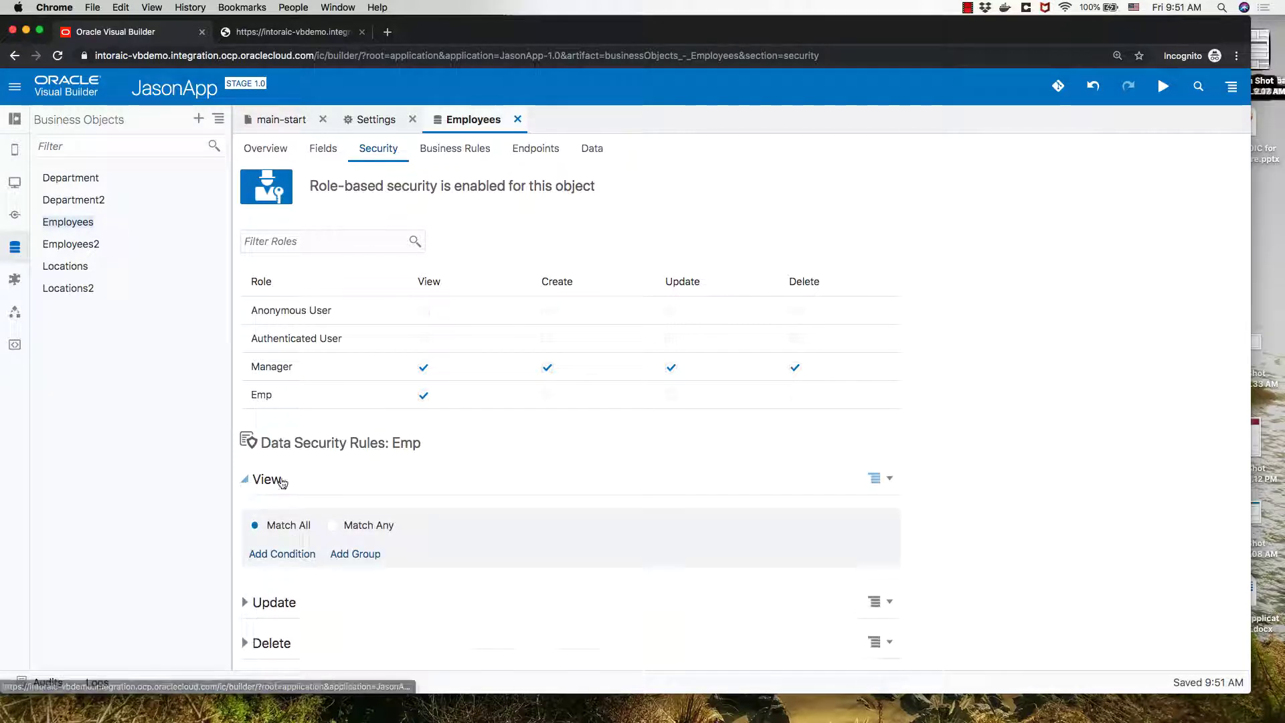
# Step: Add an Emp view condition: Salary less than or equals 3000
pyautogui.click(284, 554)
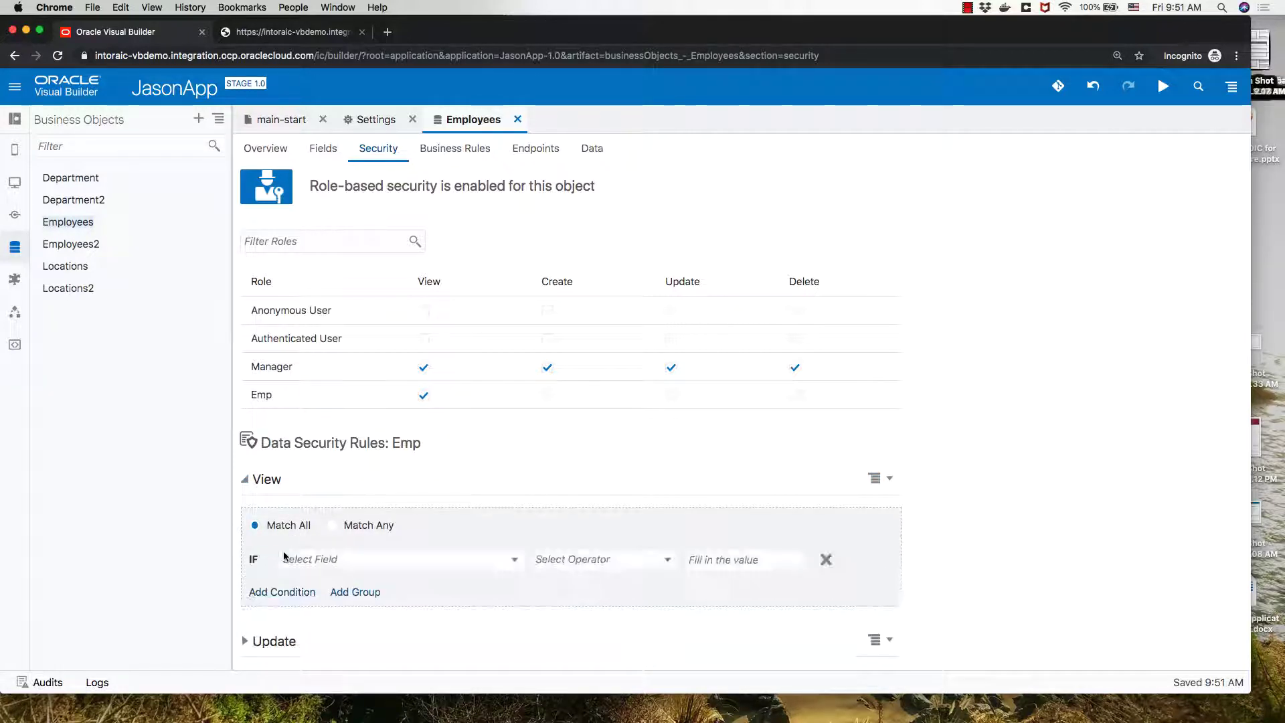
pyautogui.click(321, 560)
pyautogui.scroll(-2, 325, 512)
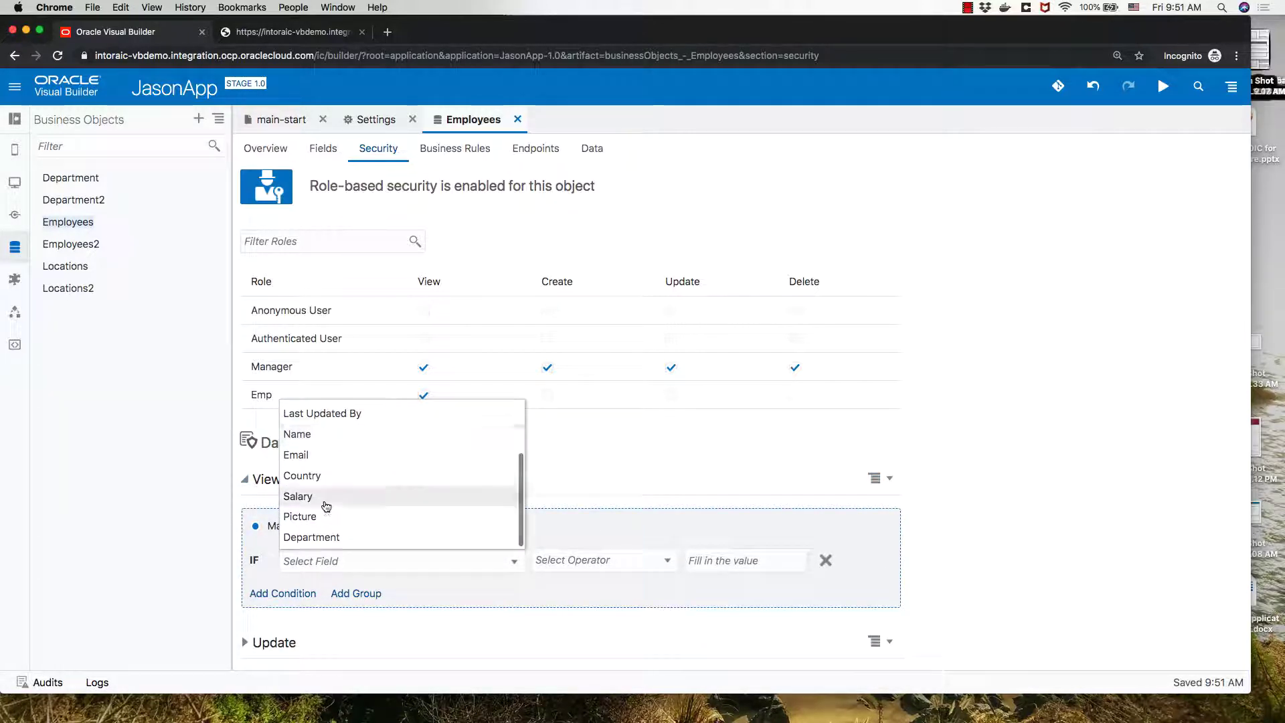
pyautogui.click(326, 503)
pyautogui.click(606, 564)
pyautogui.scroll(-1, 601, 499)
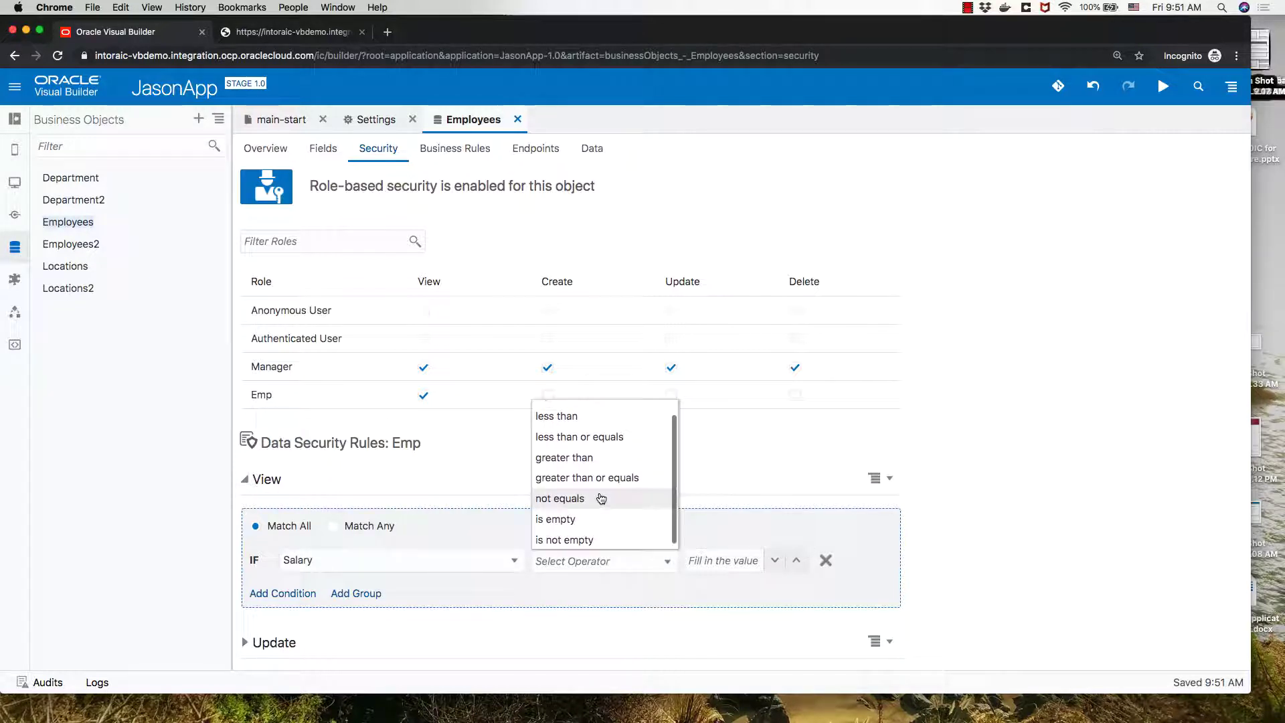
pyautogui.click(607, 440)
pyautogui.click(723, 560)
pyautogui.write('3000')
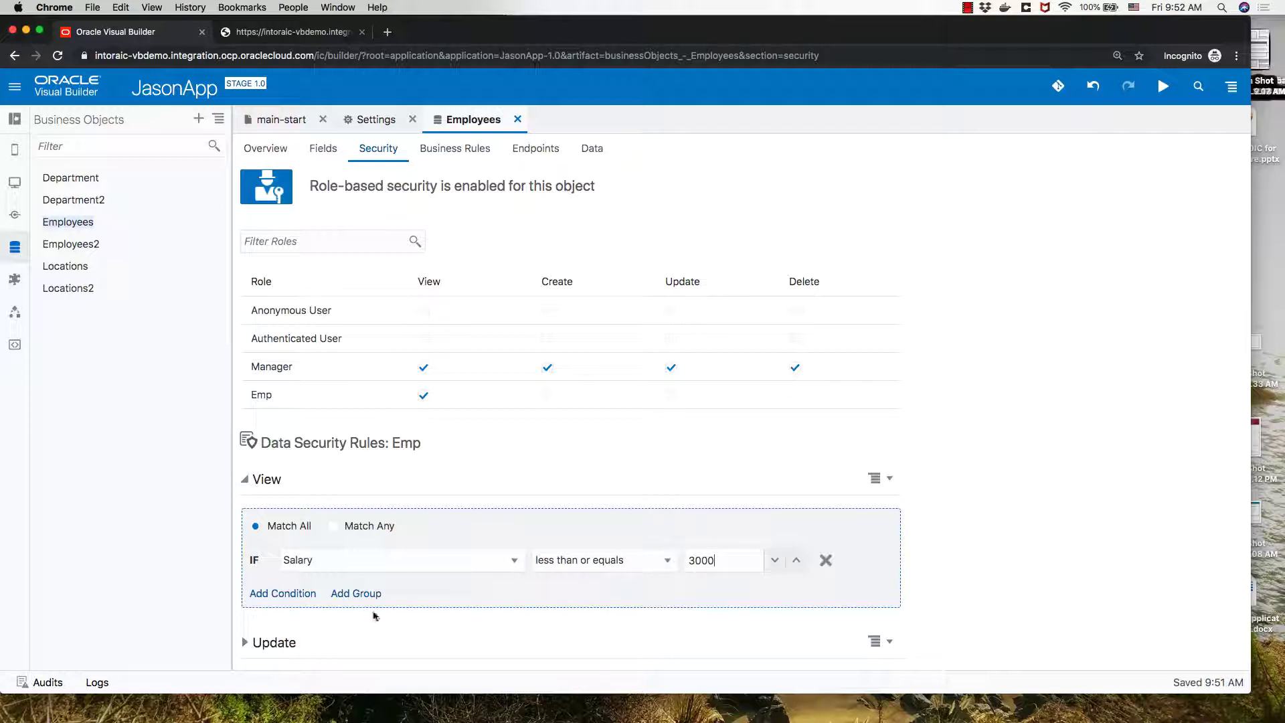
pyautogui.click(309, 594)
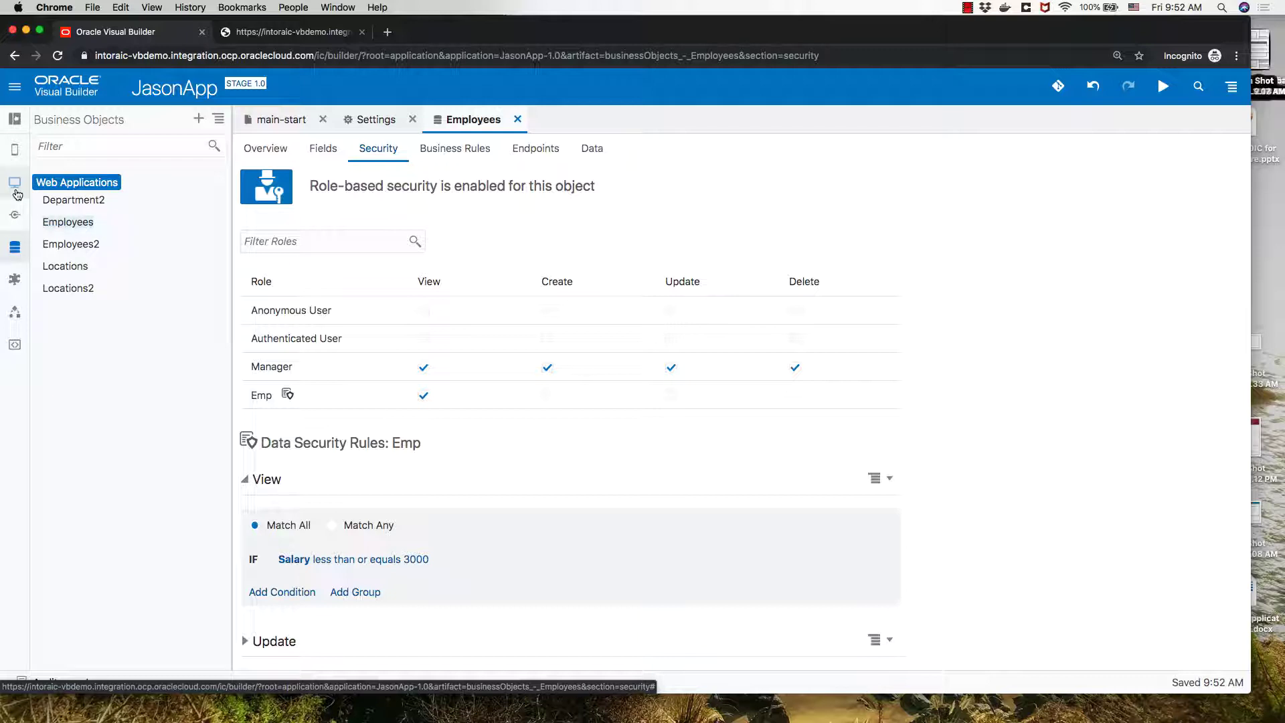
# Step: On the main-start page, wrap the bar chart in a Bind If component
pyautogui.click(268, 120)
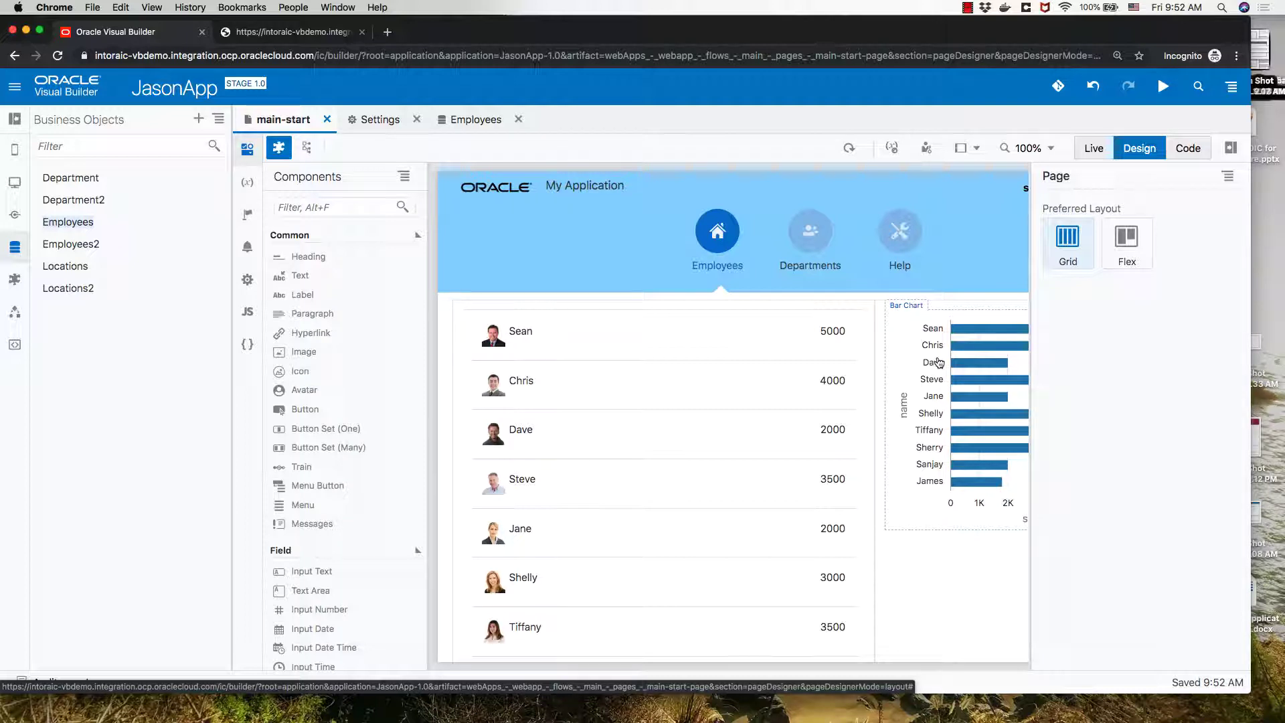
pyautogui.click(912, 336)
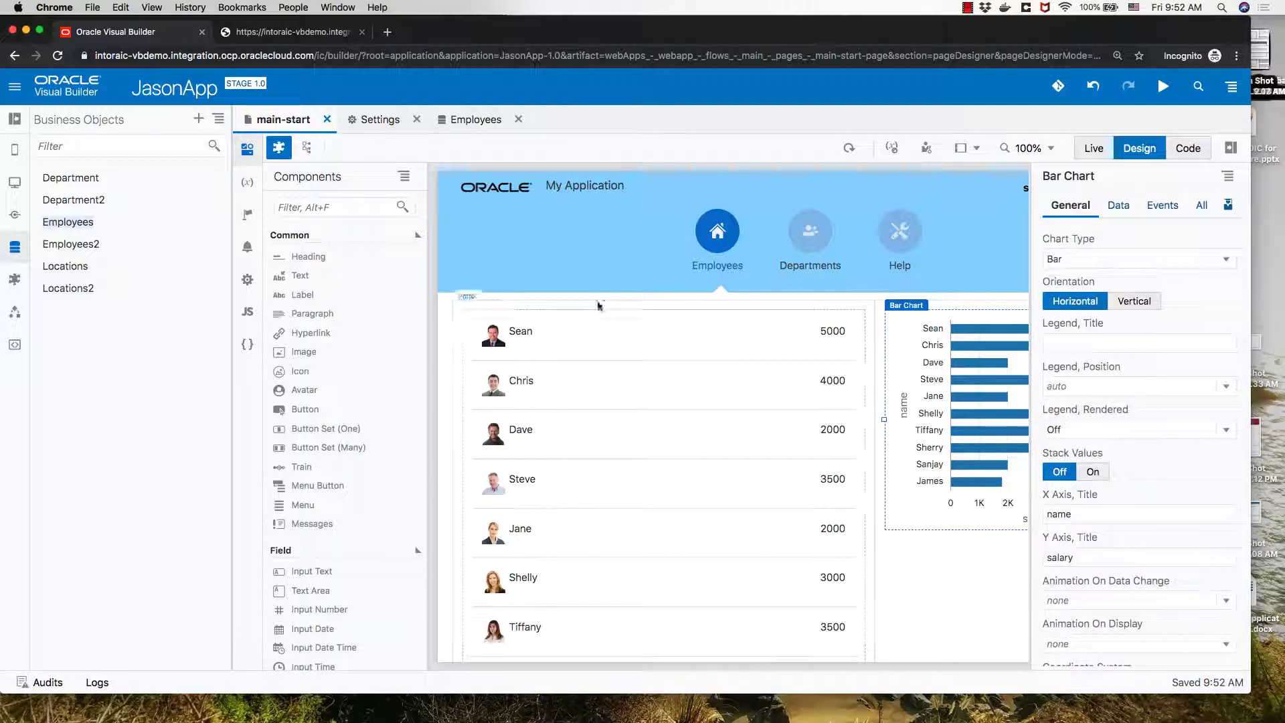
pyautogui.click(308, 148)
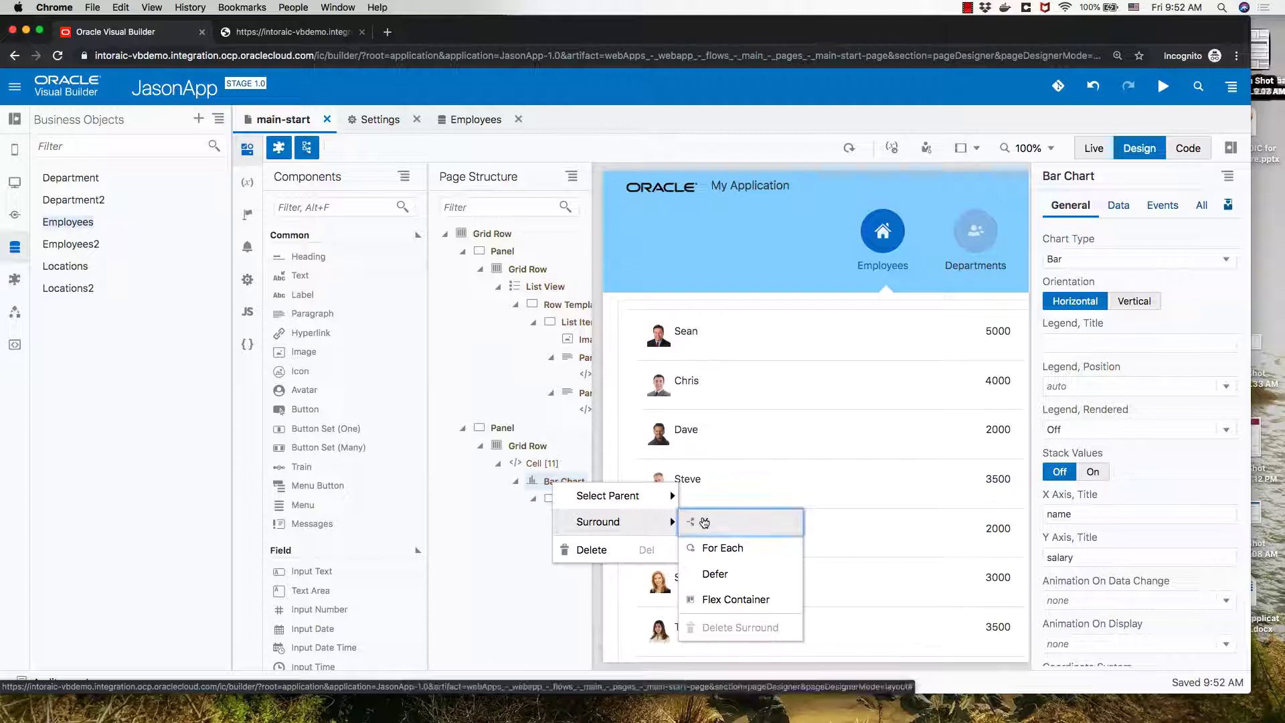
pyautogui.click(704, 521)
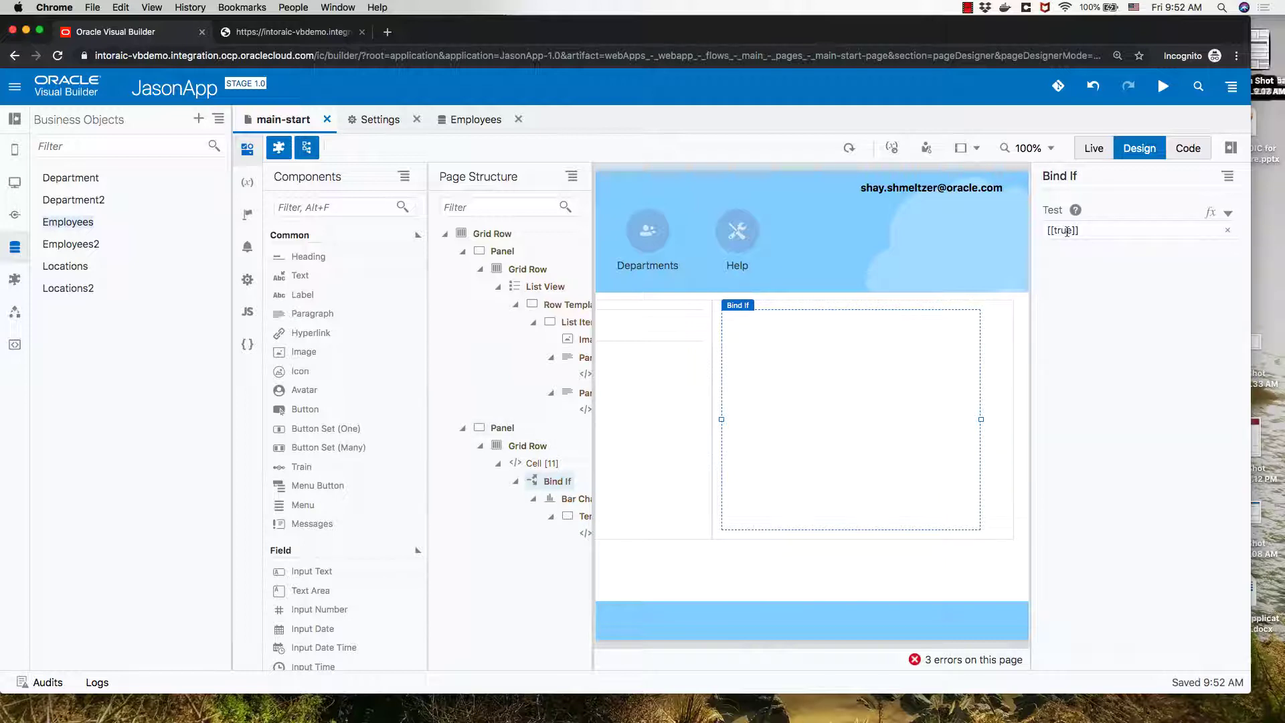
# Step: Set the Bind If test to $application.user.roles[0] === 'Manager'
pyautogui.doubleClick(1067, 230)
pyautogui.click(1229, 213)
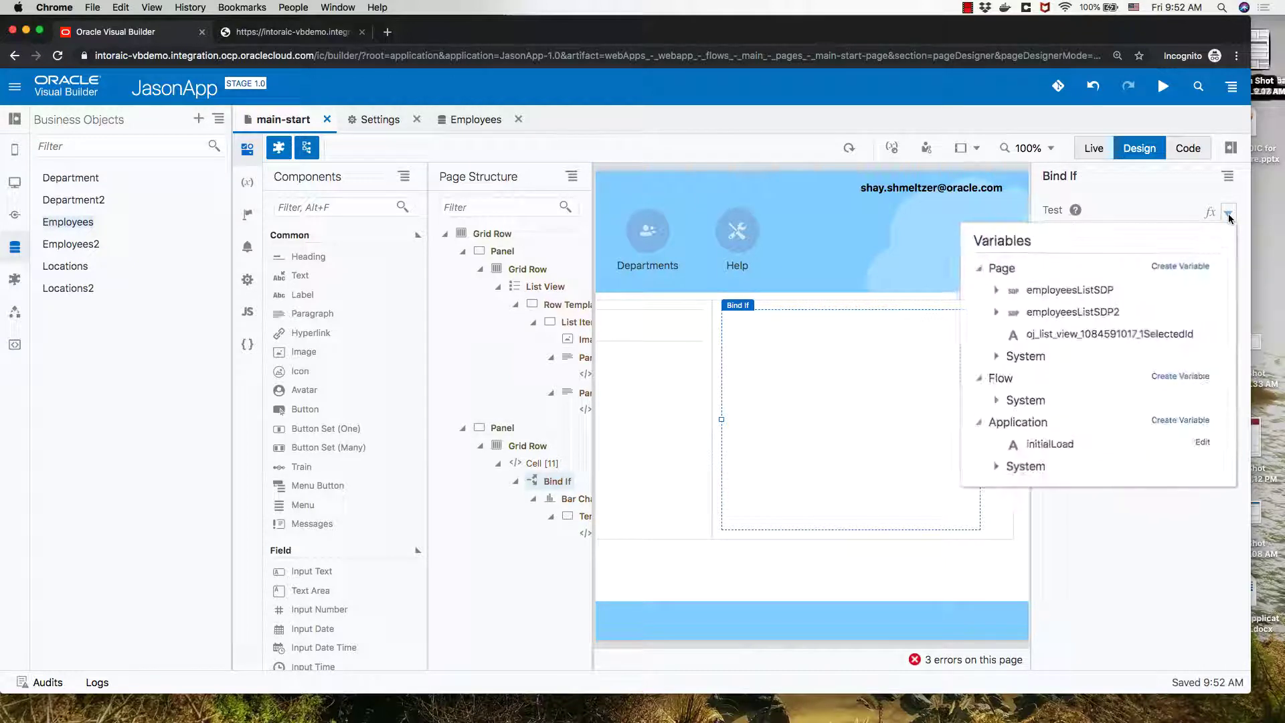
pyautogui.click(995, 466)
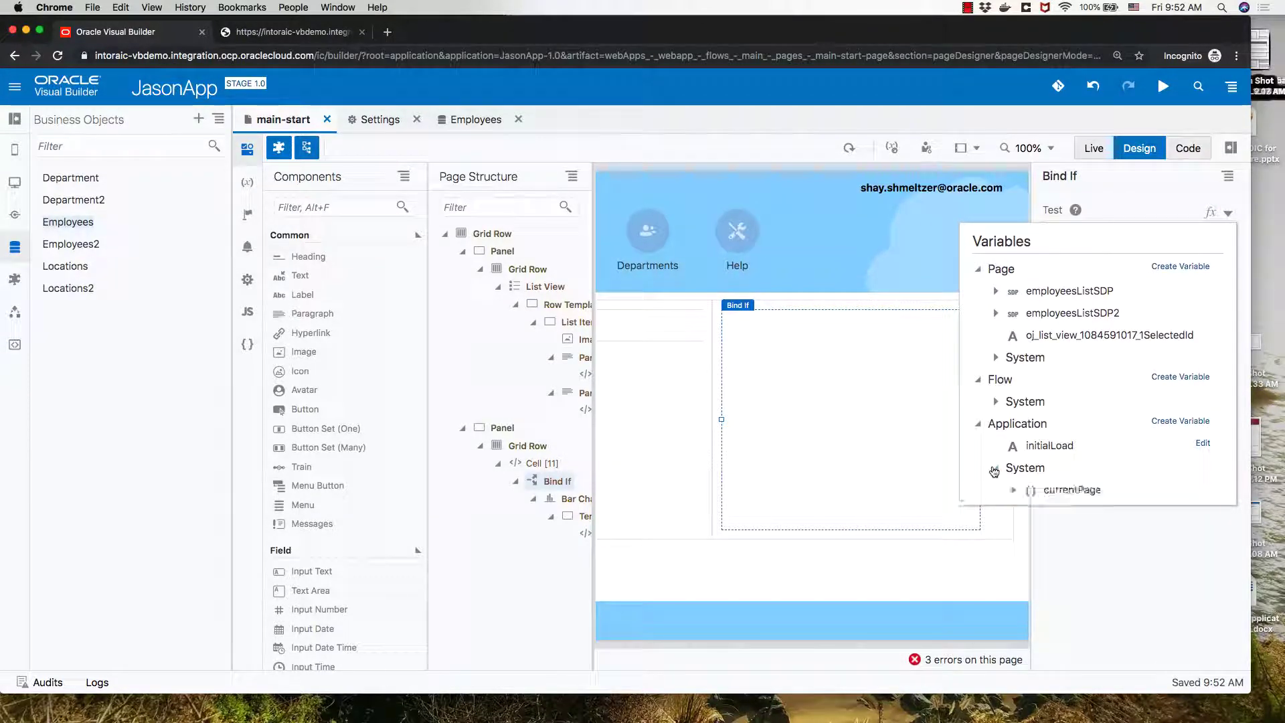
pyautogui.scroll(-2, 1061, 459)
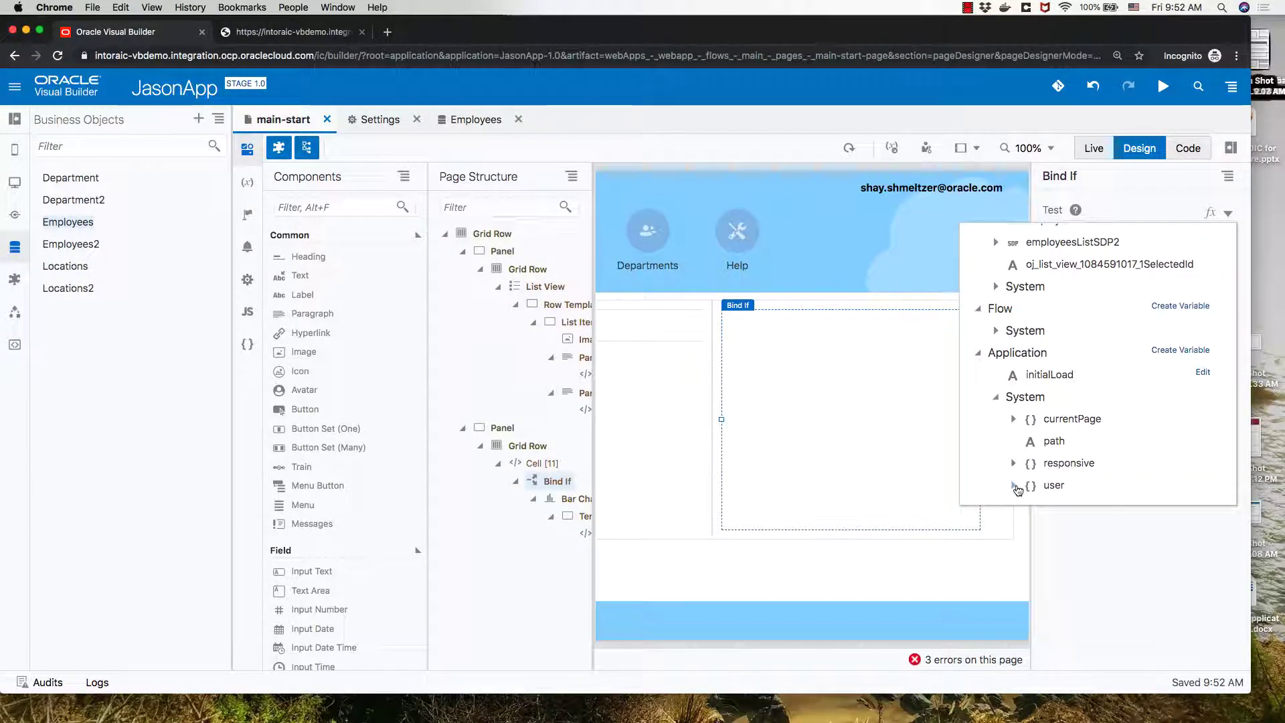
pyautogui.click(1013, 484)
pyautogui.scroll(-5, 1056, 446)
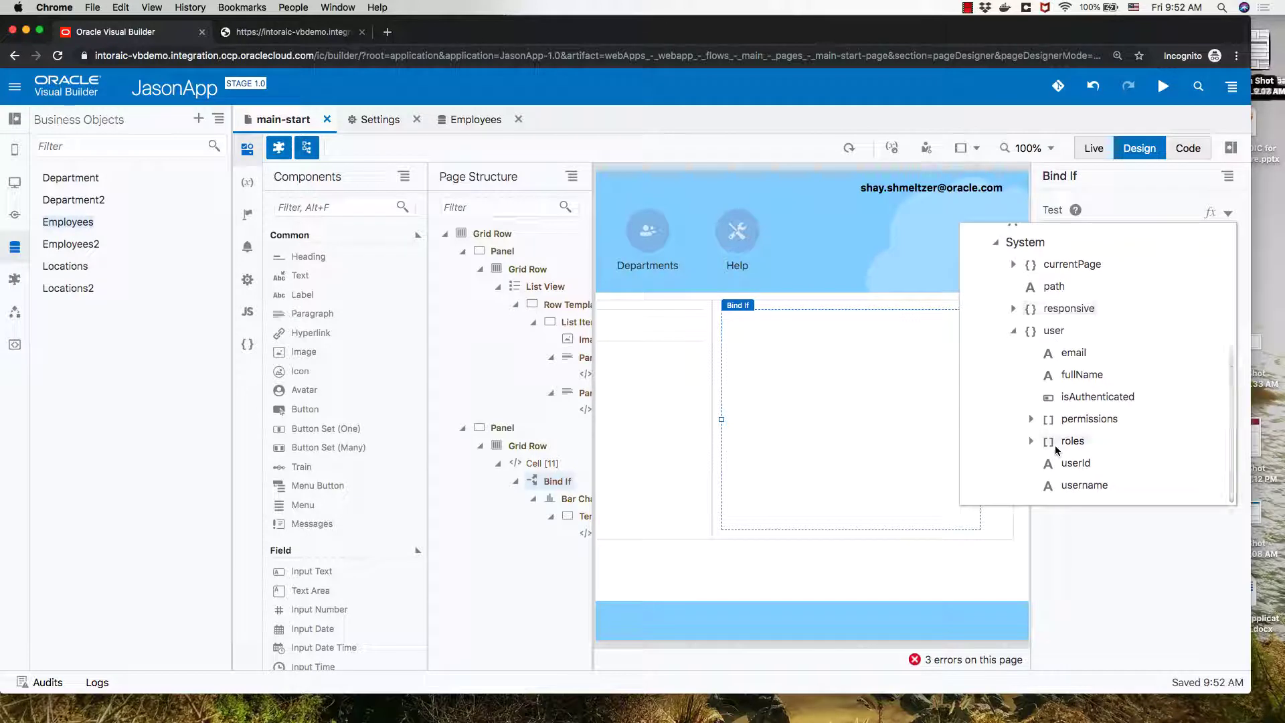
pyautogui.click(1030, 441)
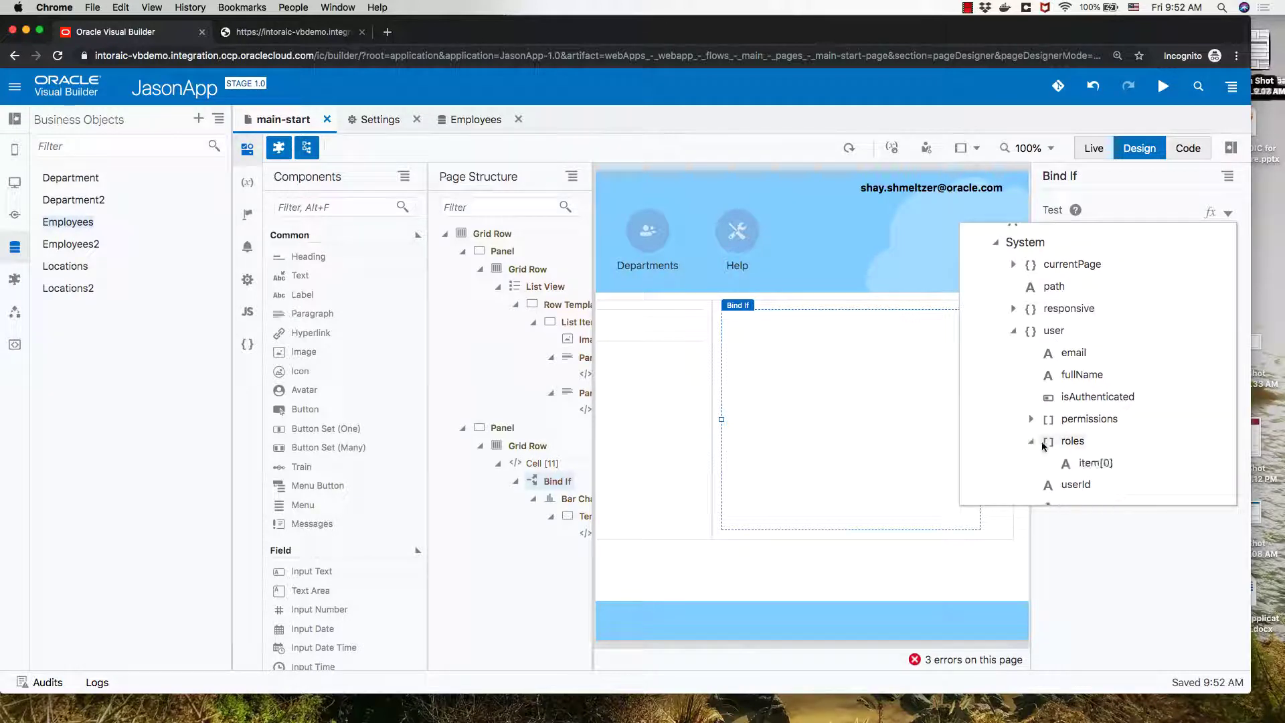
pyautogui.click(1087, 463)
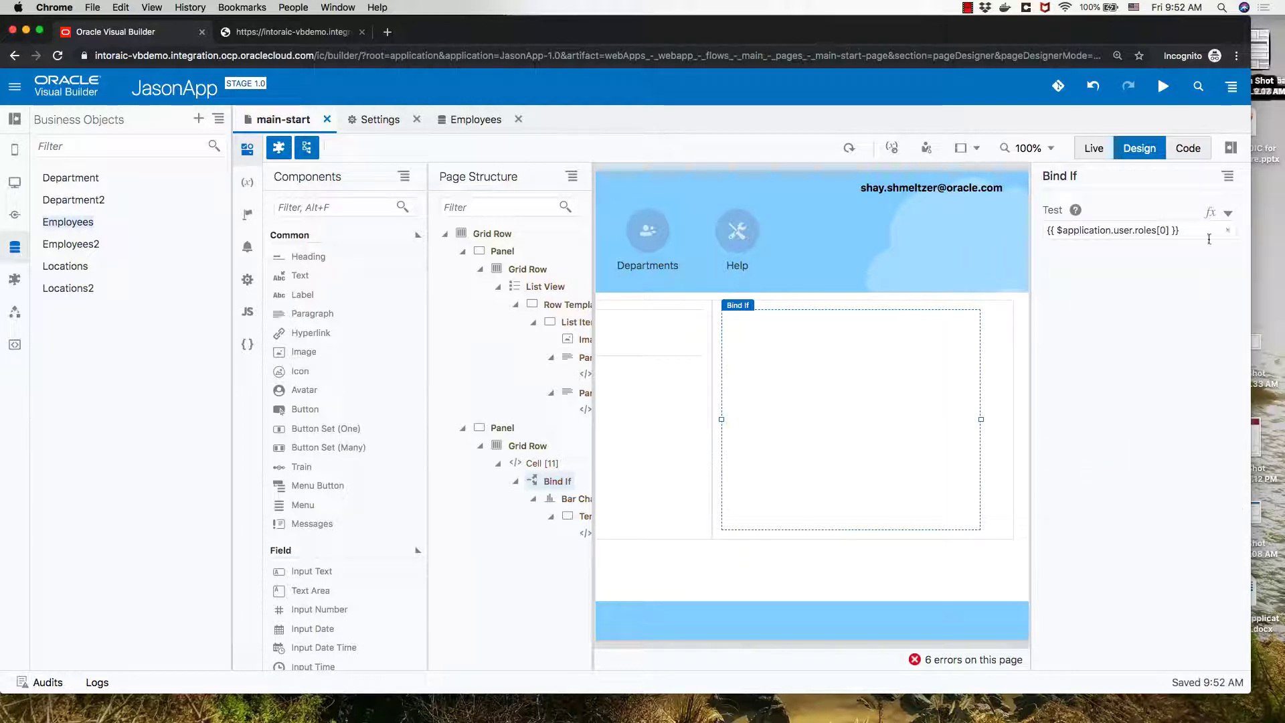
pyautogui.write("=== 'Manager'")
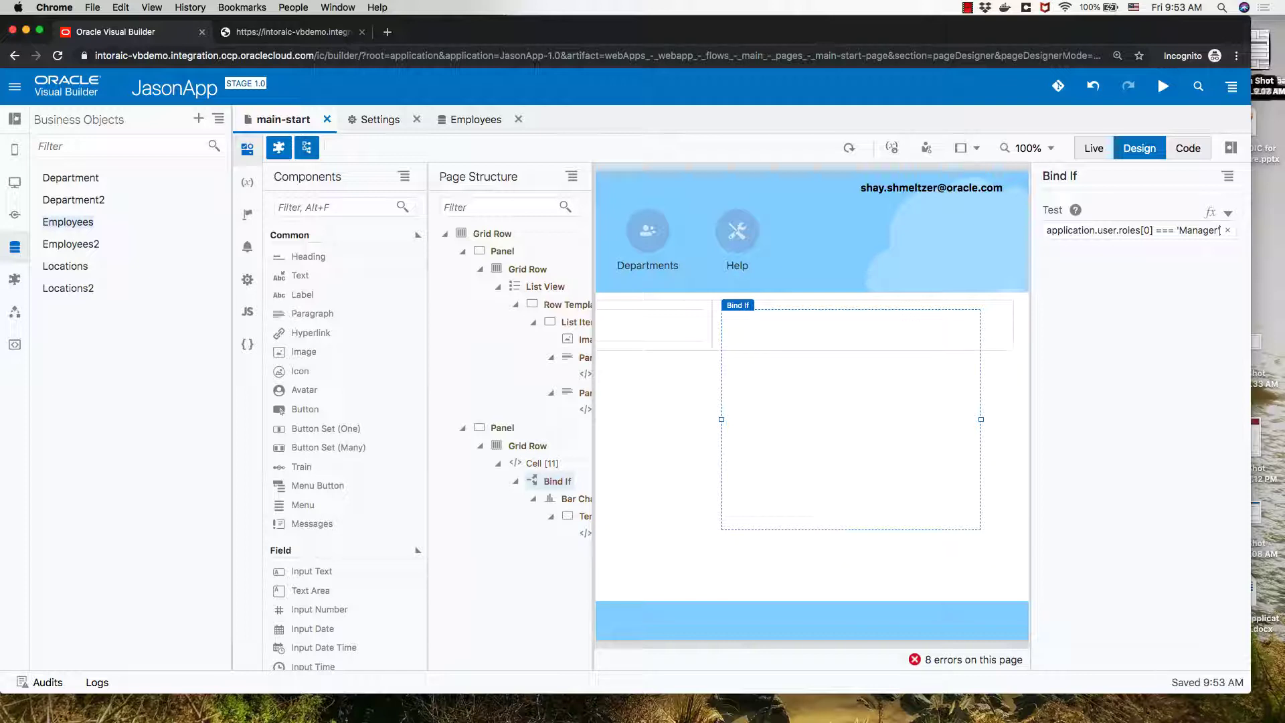
# Step: Preview the page with only the Manager role, showing the salary bar chart
pyautogui.click(927, 148)
pyautogui.click(461, 373)
pyautogui.click(461, 432)
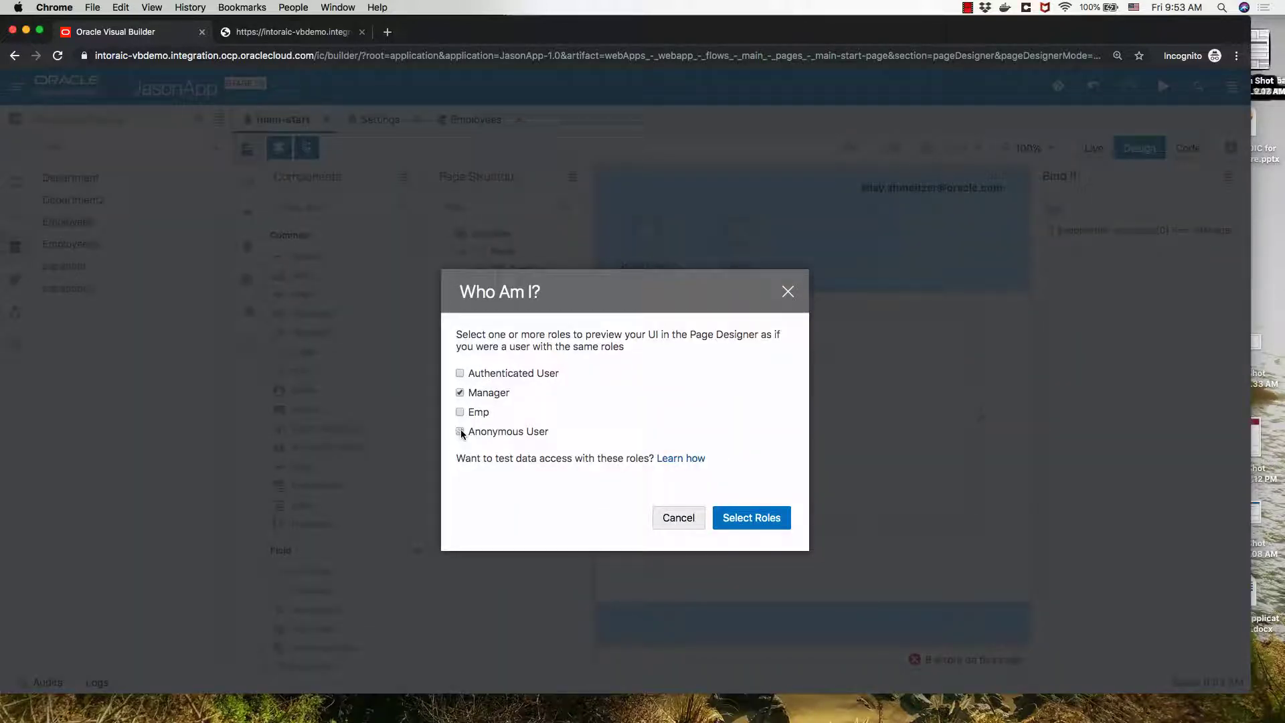
pyautogui.click(746, 518)
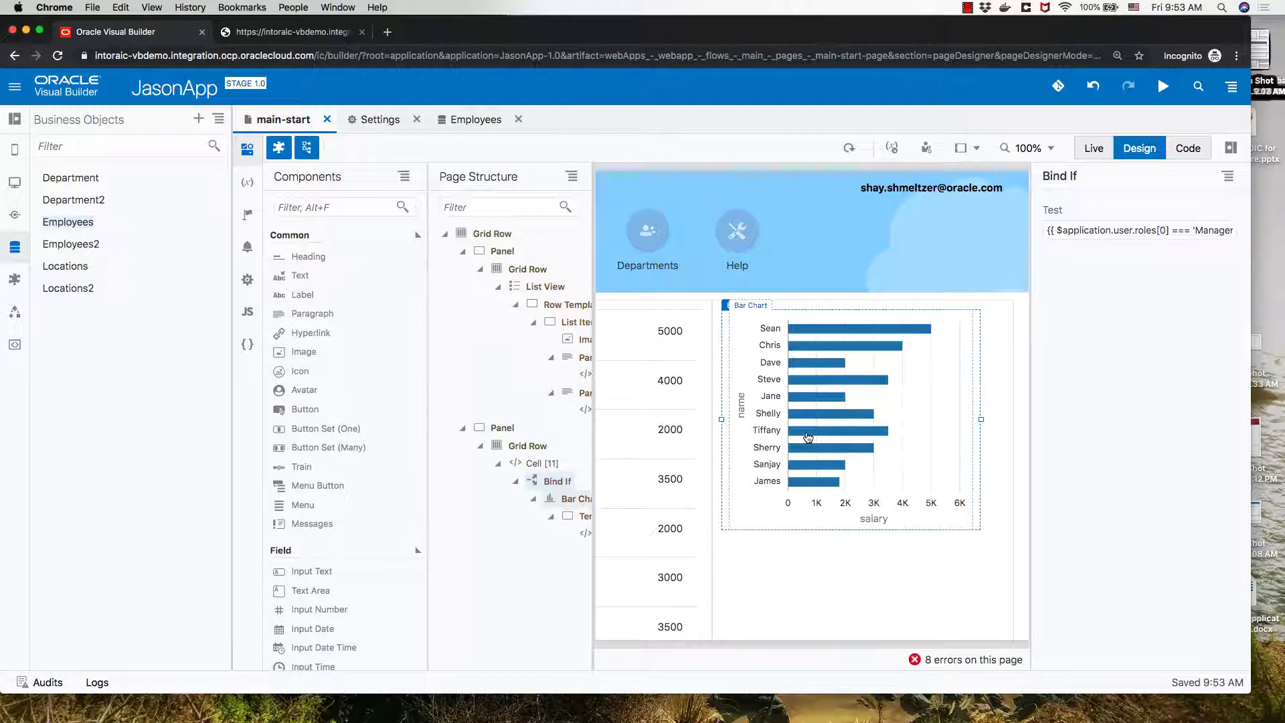
# Step: Preview again without the Manager role, confirming the bar chart is hidden
pyautogui.click(929, 148)
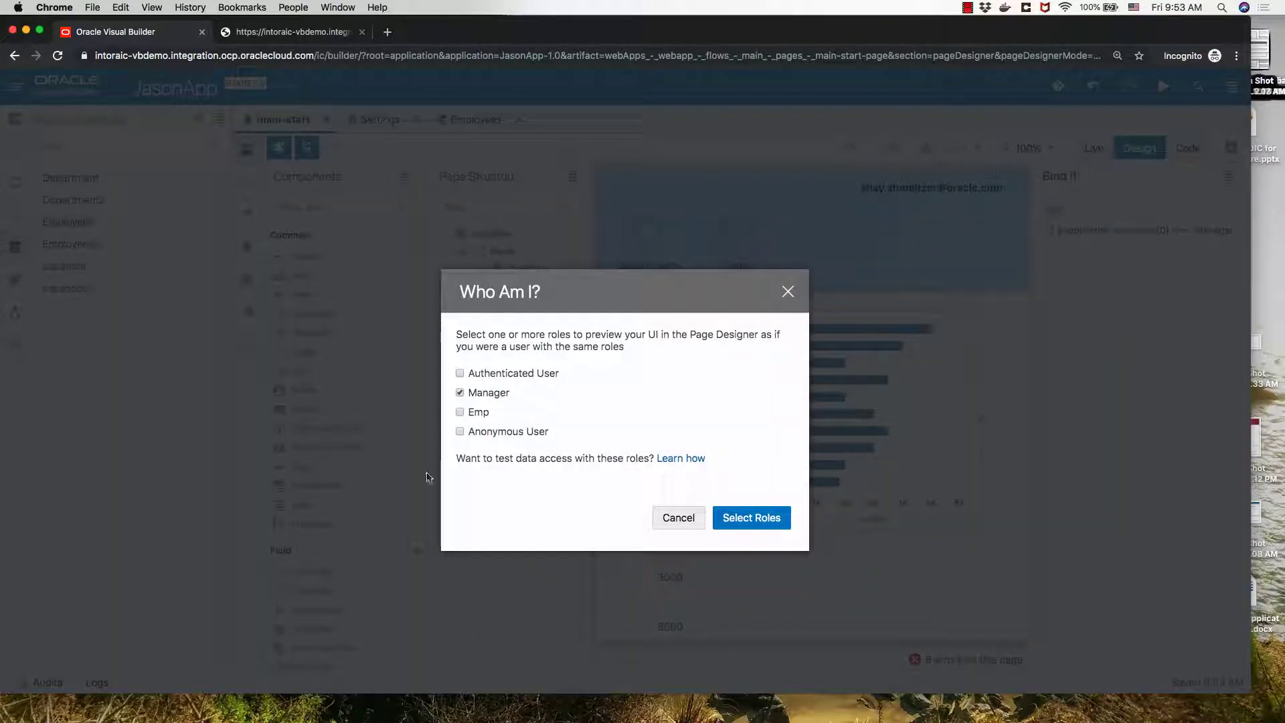
pyautogui.click(460, 393)
pyautogui.click(736, 517)
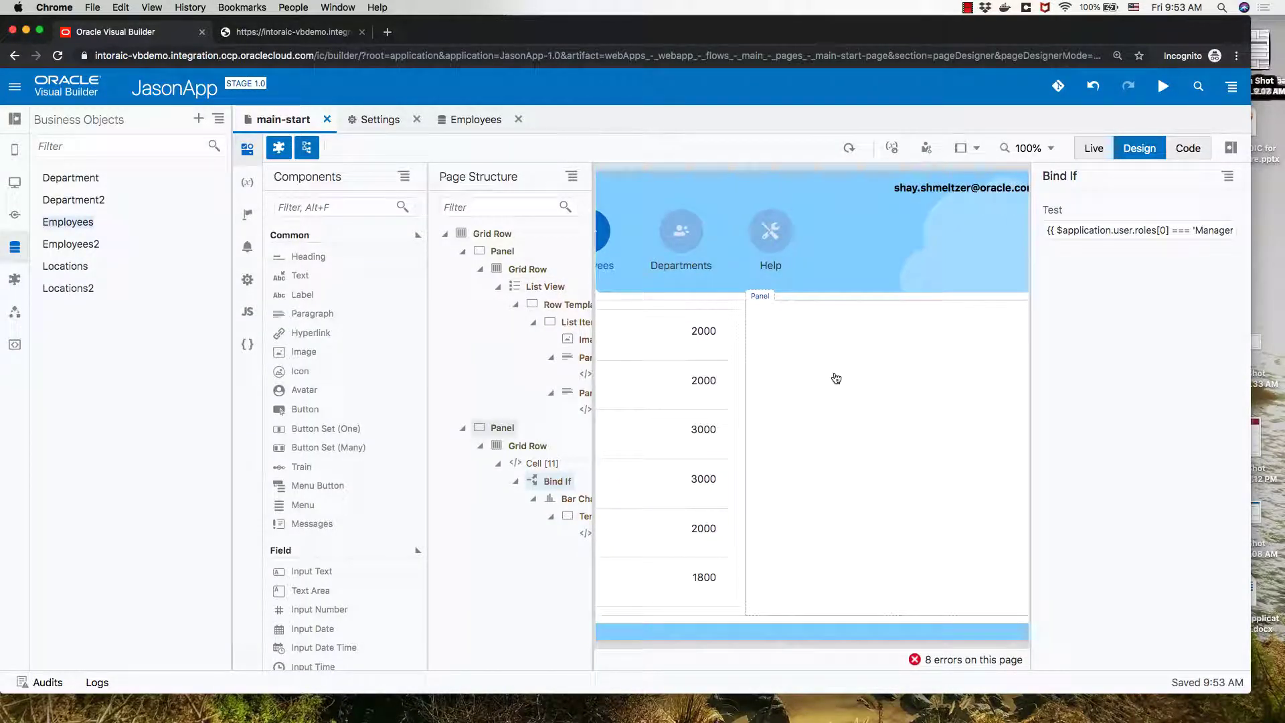
pyautogui.hscroll(-4, 836, 378)
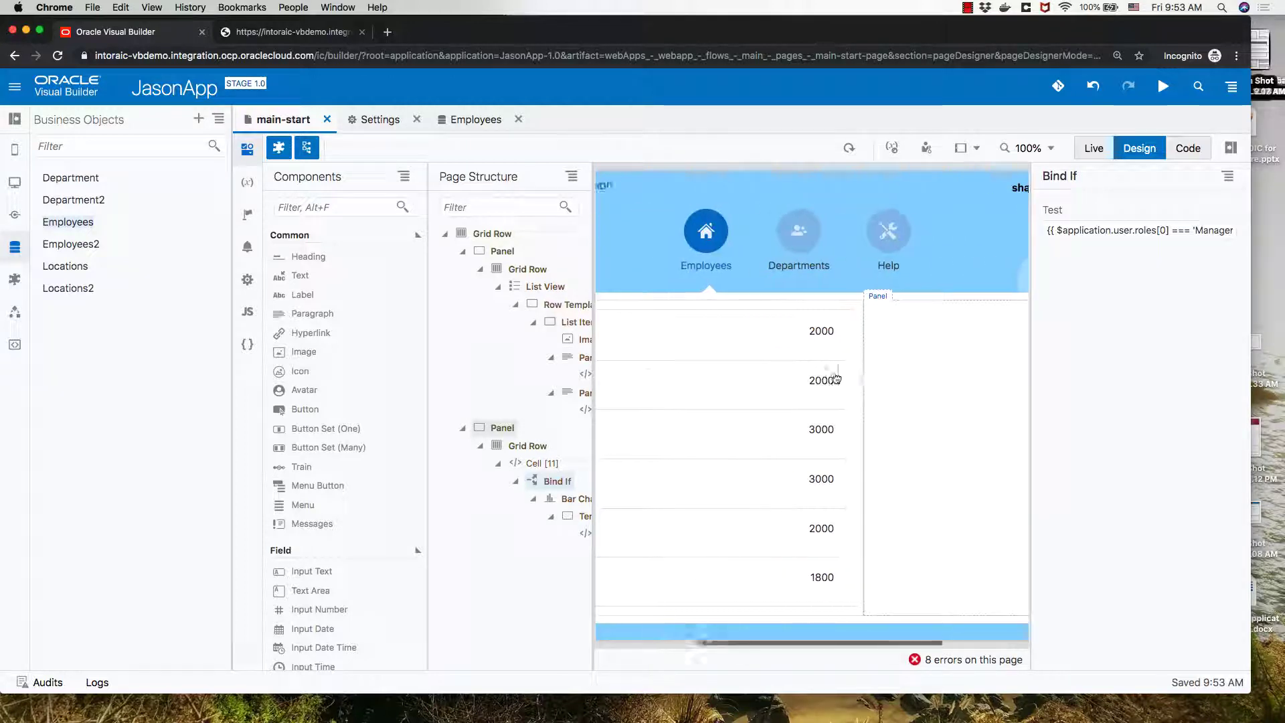
pyautogui.hscroll(-5, 787, 463)
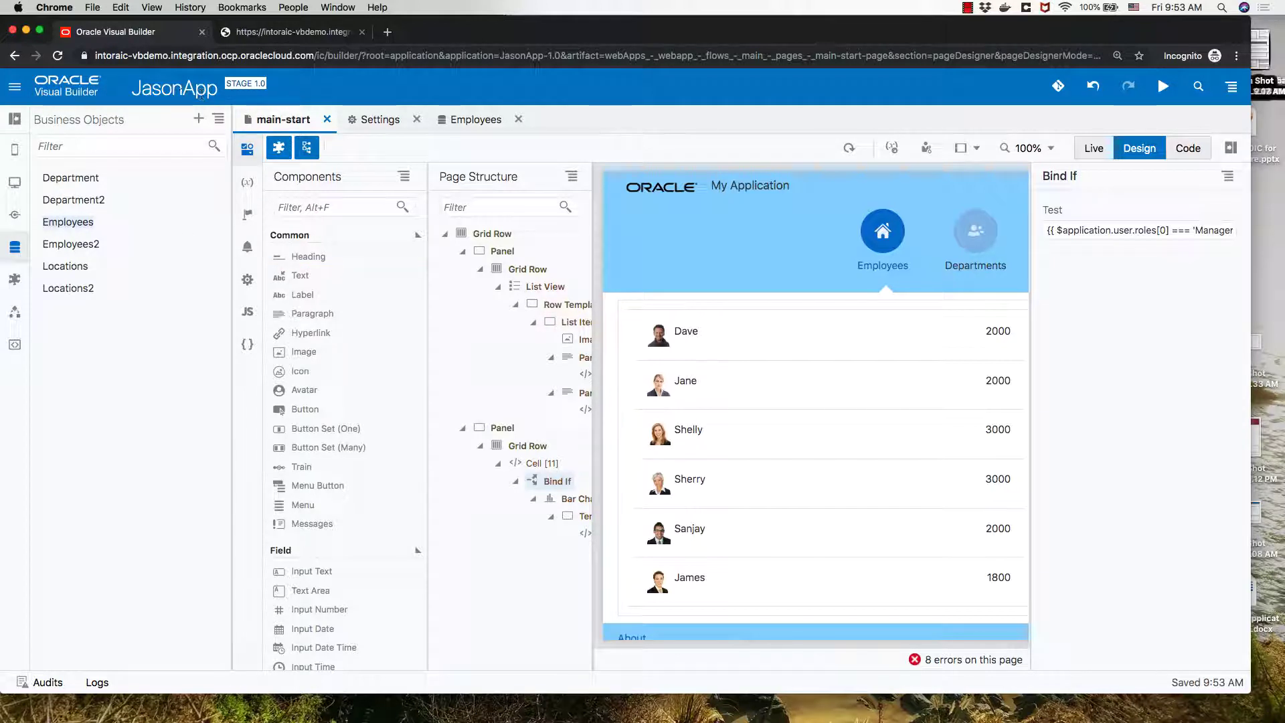
# Step: Stage JasonApp keeping existing data and return to the Visual Applications list
pyautogui.click(1231, 86)
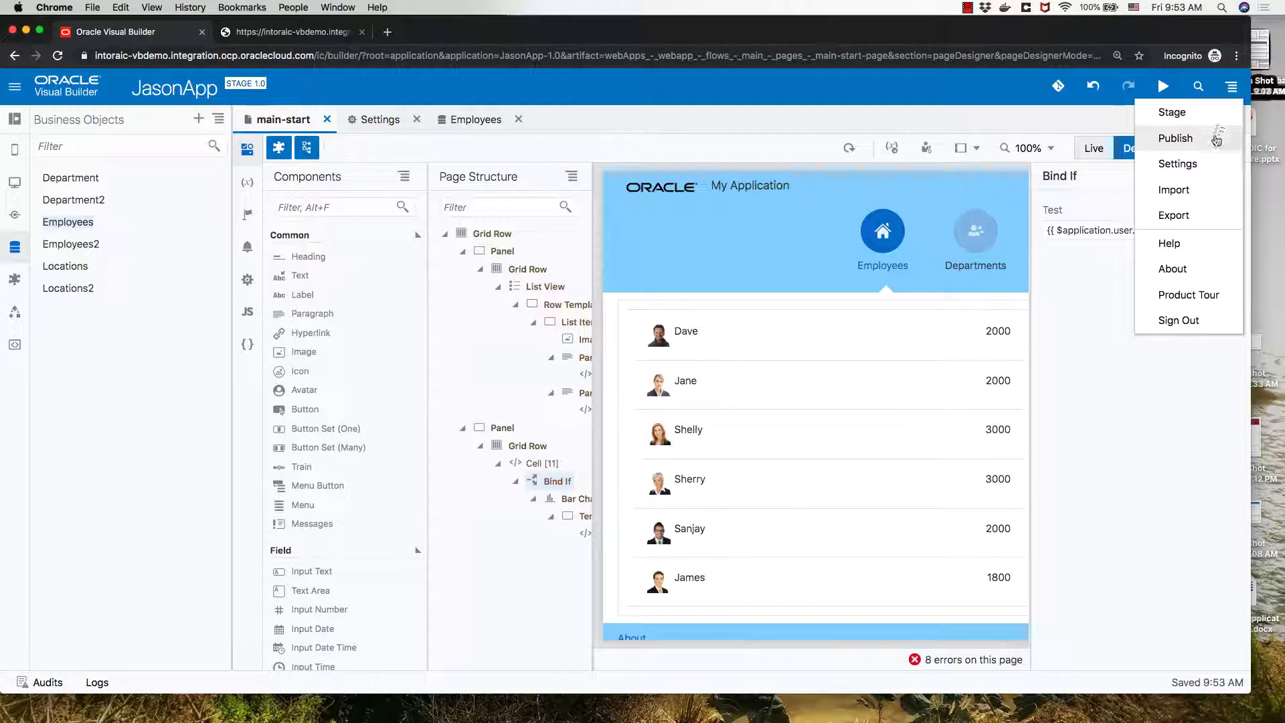
pyautogui.click(1197, 111)
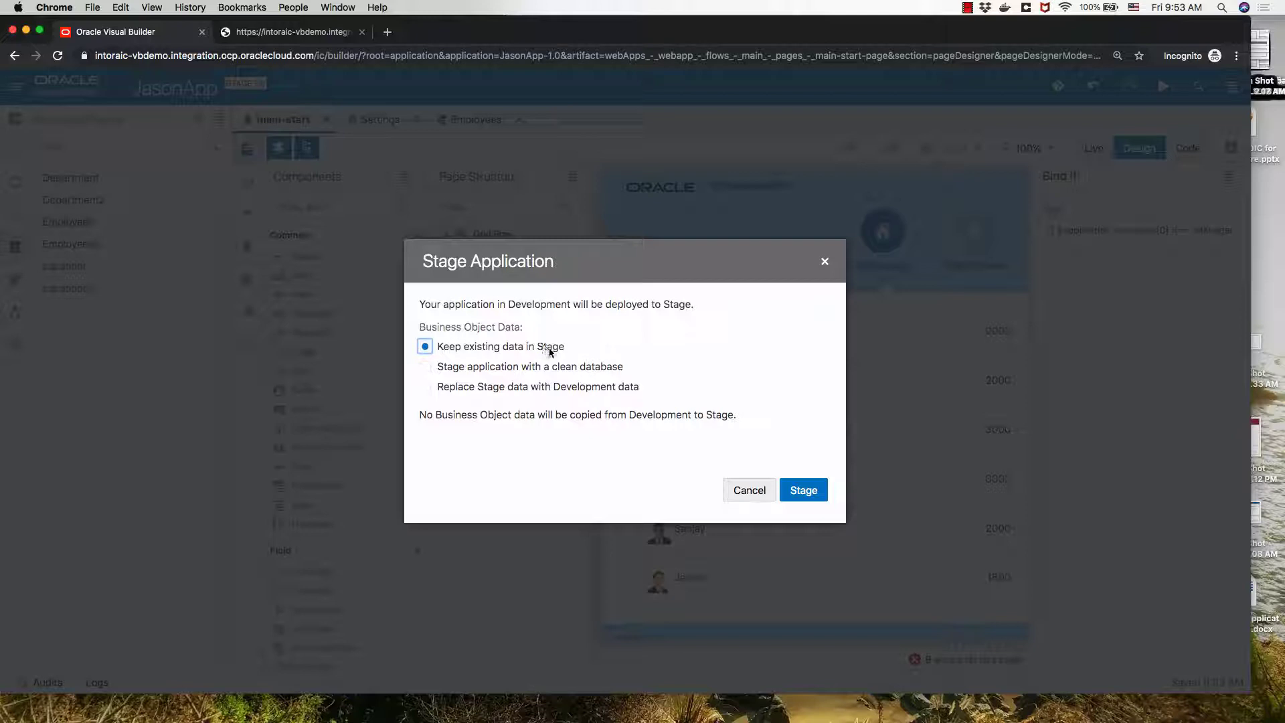
pyautogui.click(818, 491)
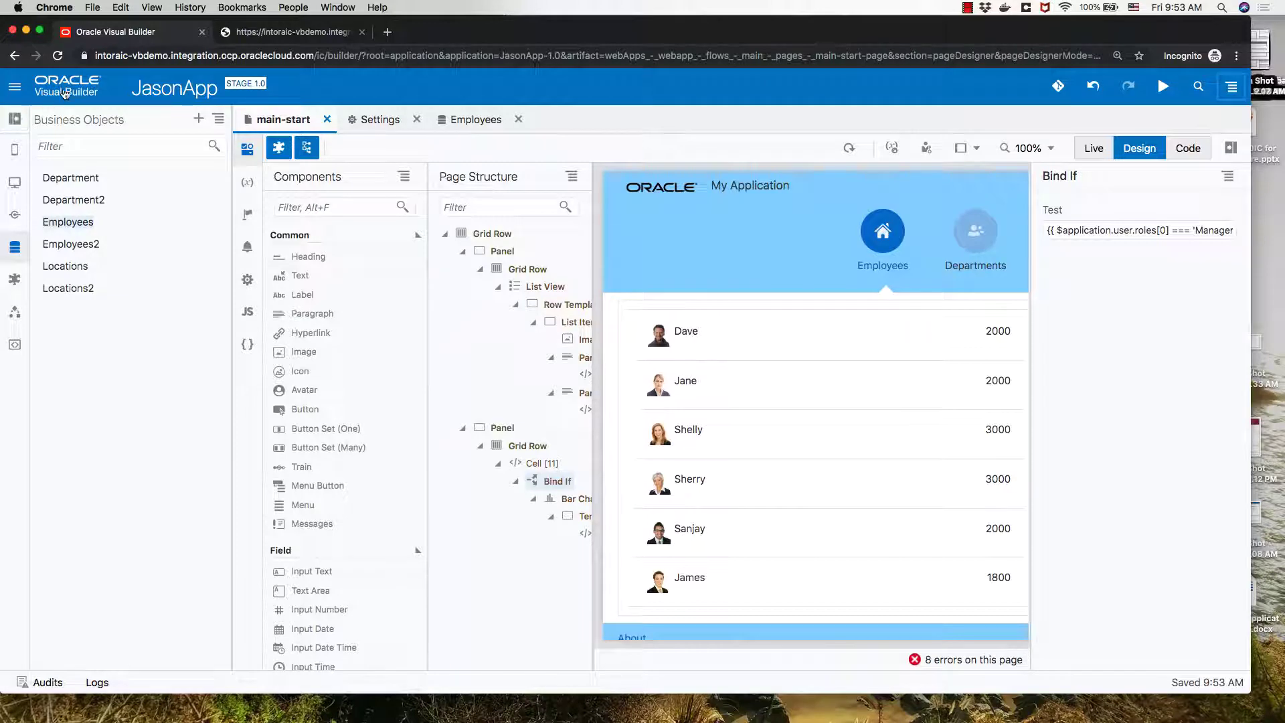
pyautogui.click(65, 94)
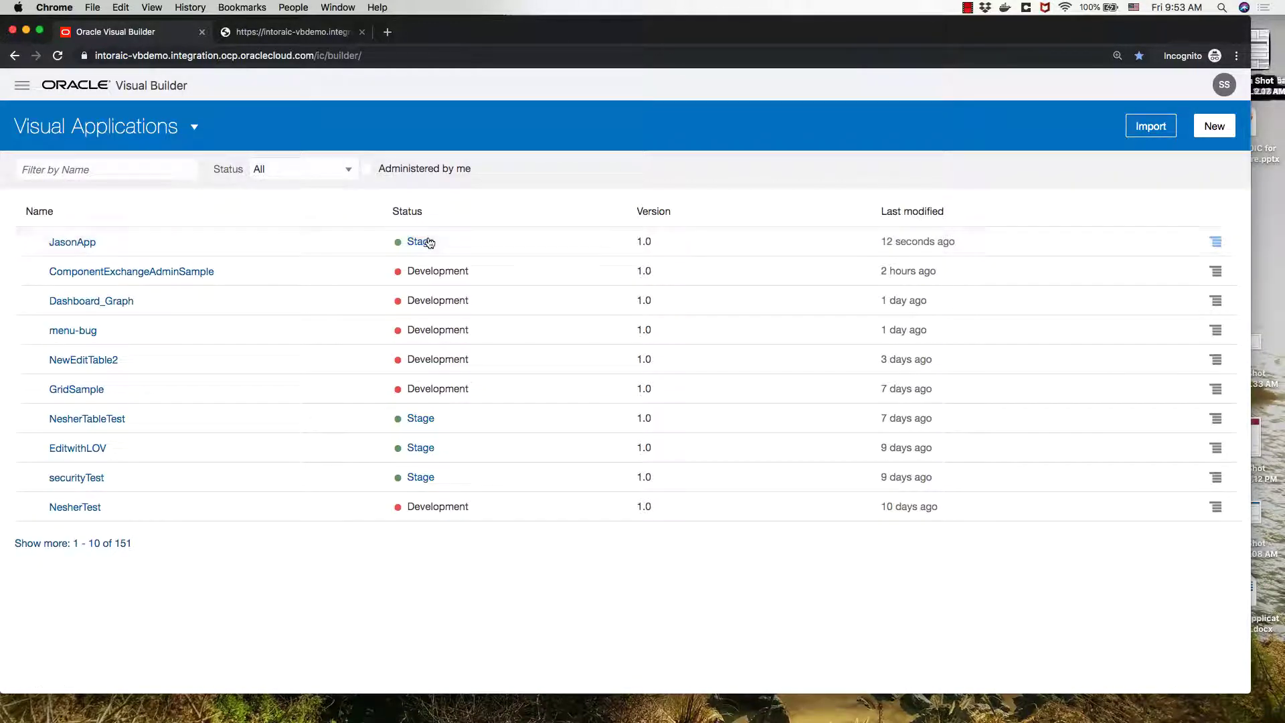
# Step: In the staged JasonApp web app, raise an employee's salary from 4000 to 4001, save, and copy the app URL
pyautogui.click(430, 243)
pyautogui.click(444, 259)
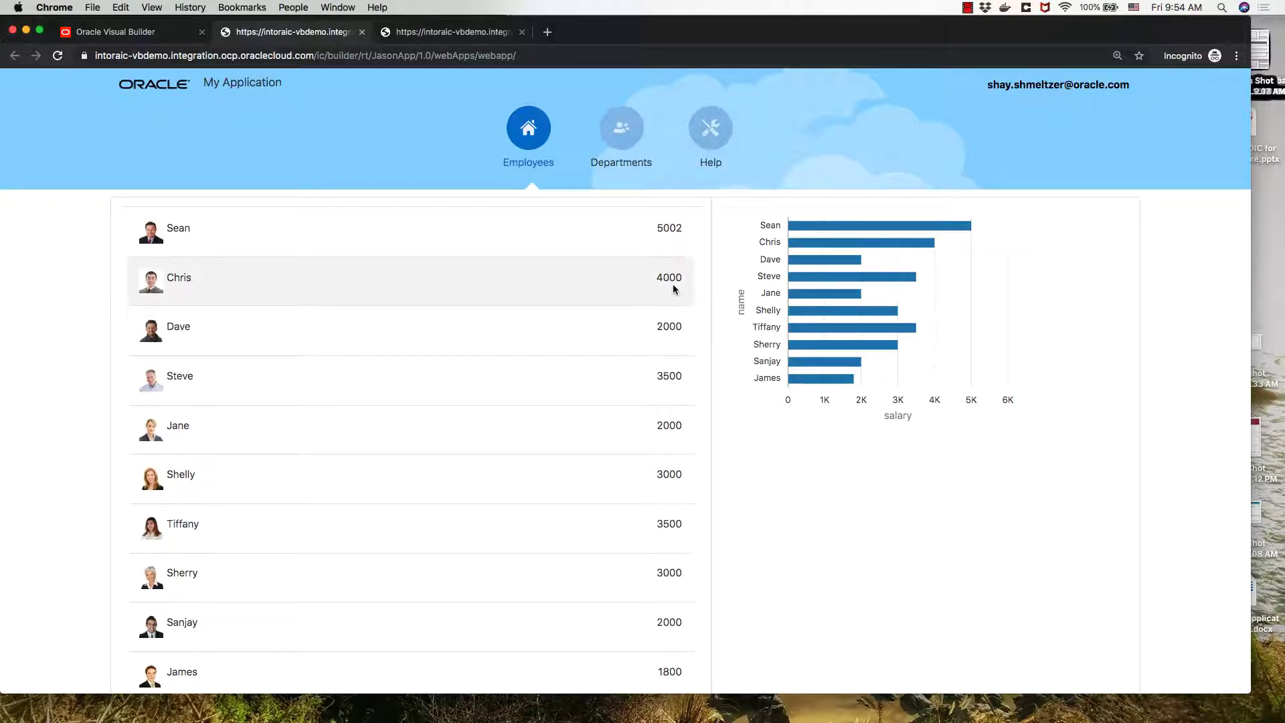
pyautogui.click(452, 271)
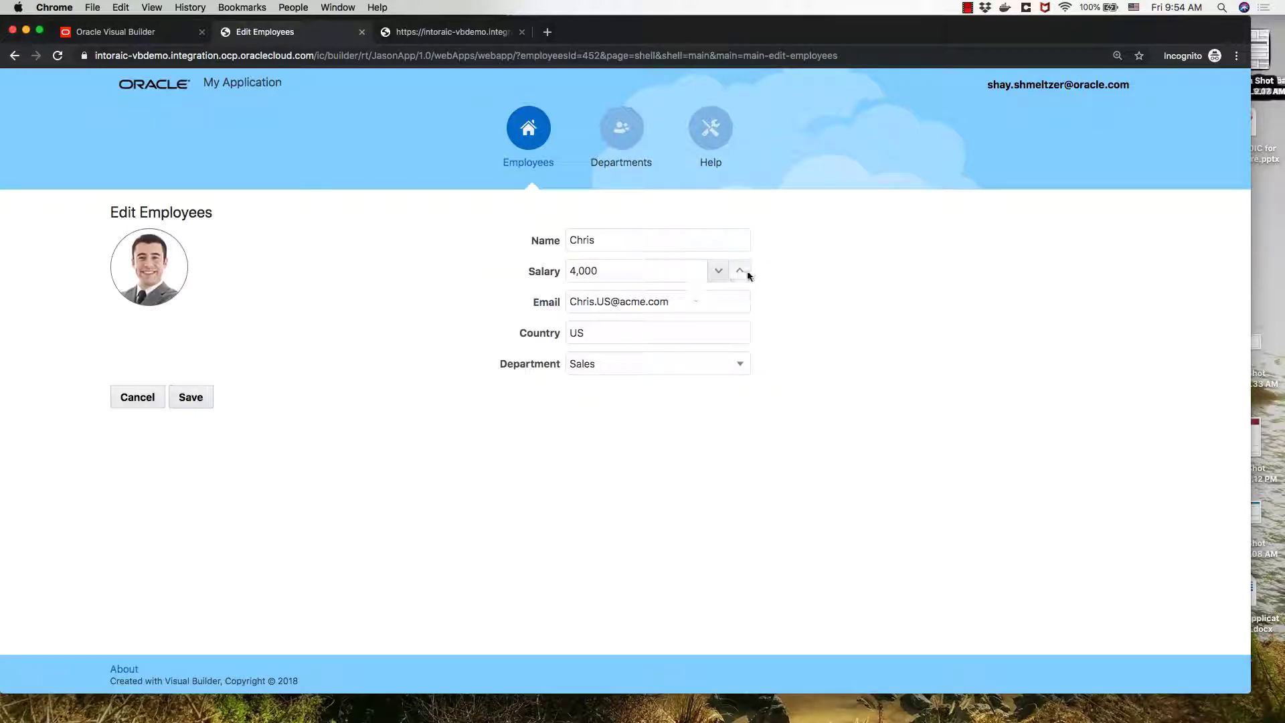
pyautogui.click(193, 397)
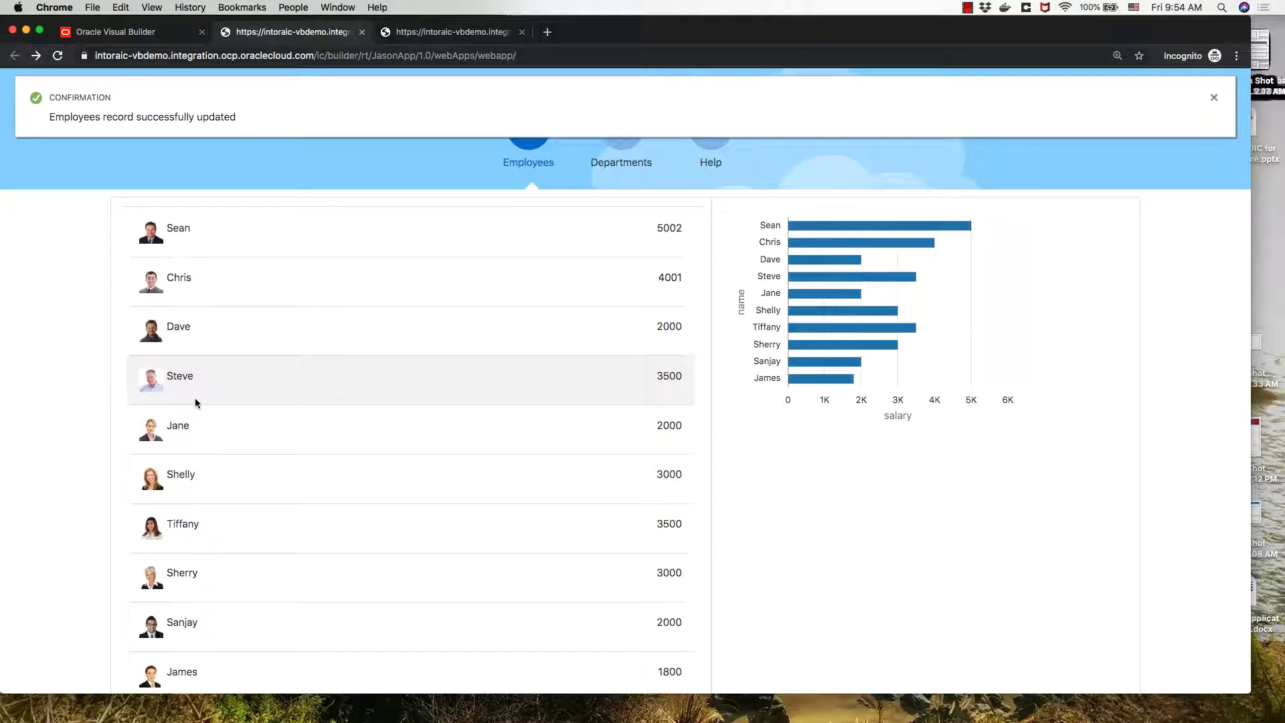
pyautogui.click(352, 54)
pyautogui.press('super+c')
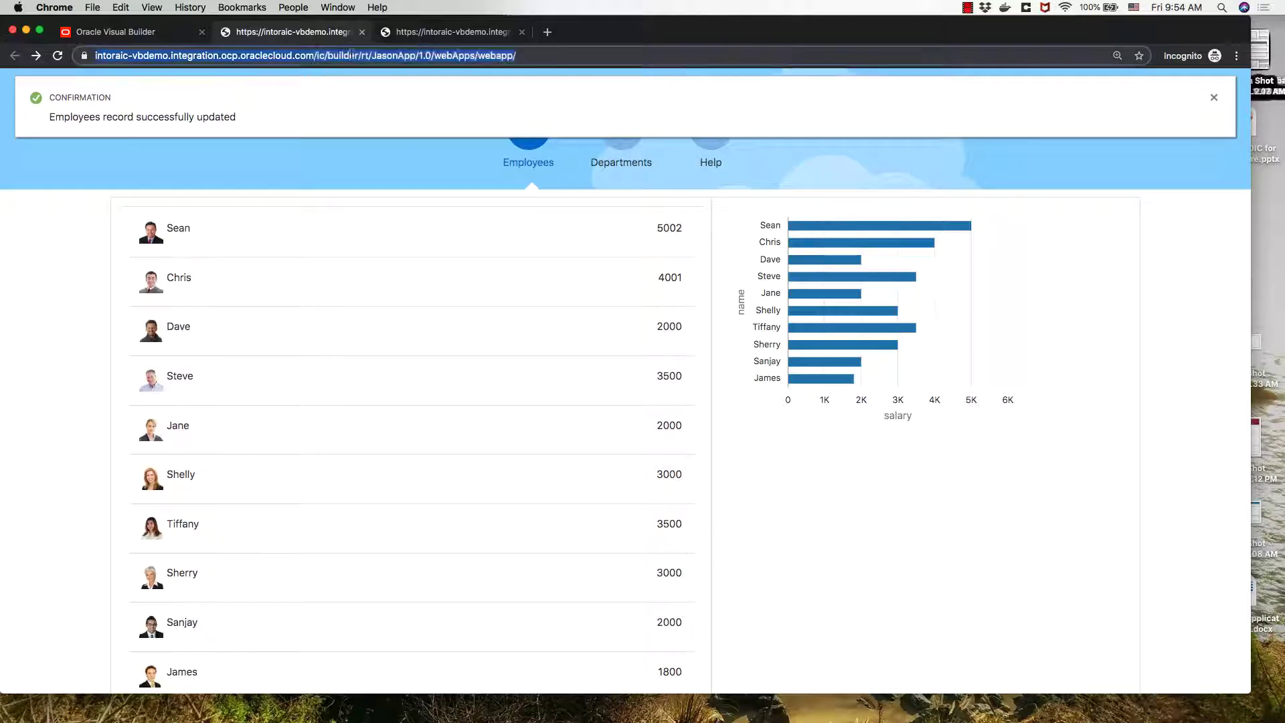
# Step: Load the staged JasonApp URL in a new Safari window as another user
pyautogui.press('super+Tab')
pyautogui.press('super+Tab')
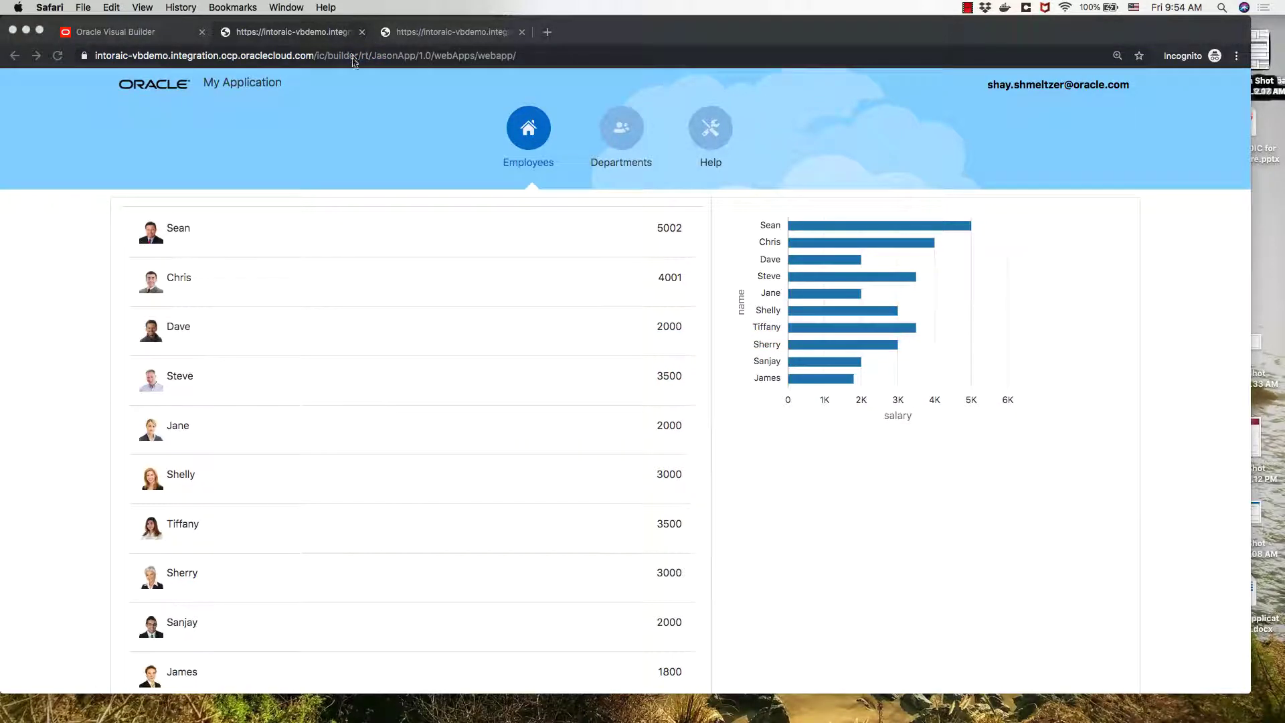
pyautogui.press('super+n')
pyautogui.press('super+v')
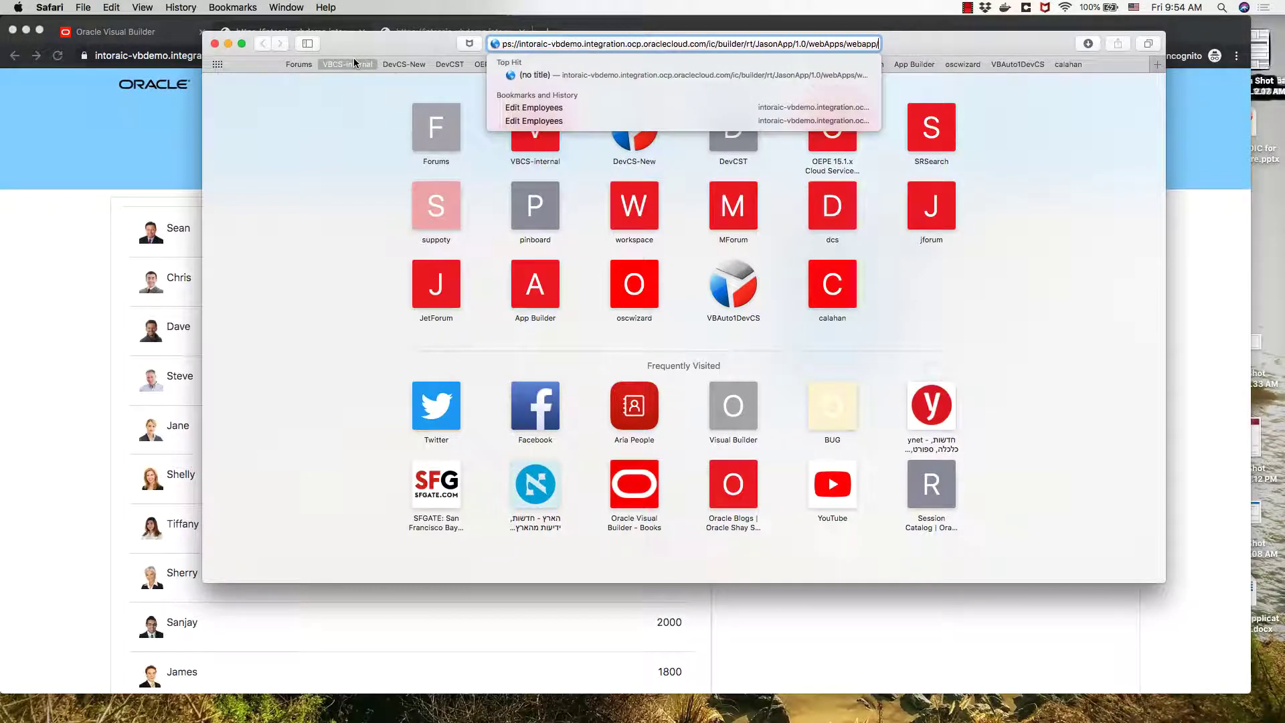
pyautogui.press('Return')
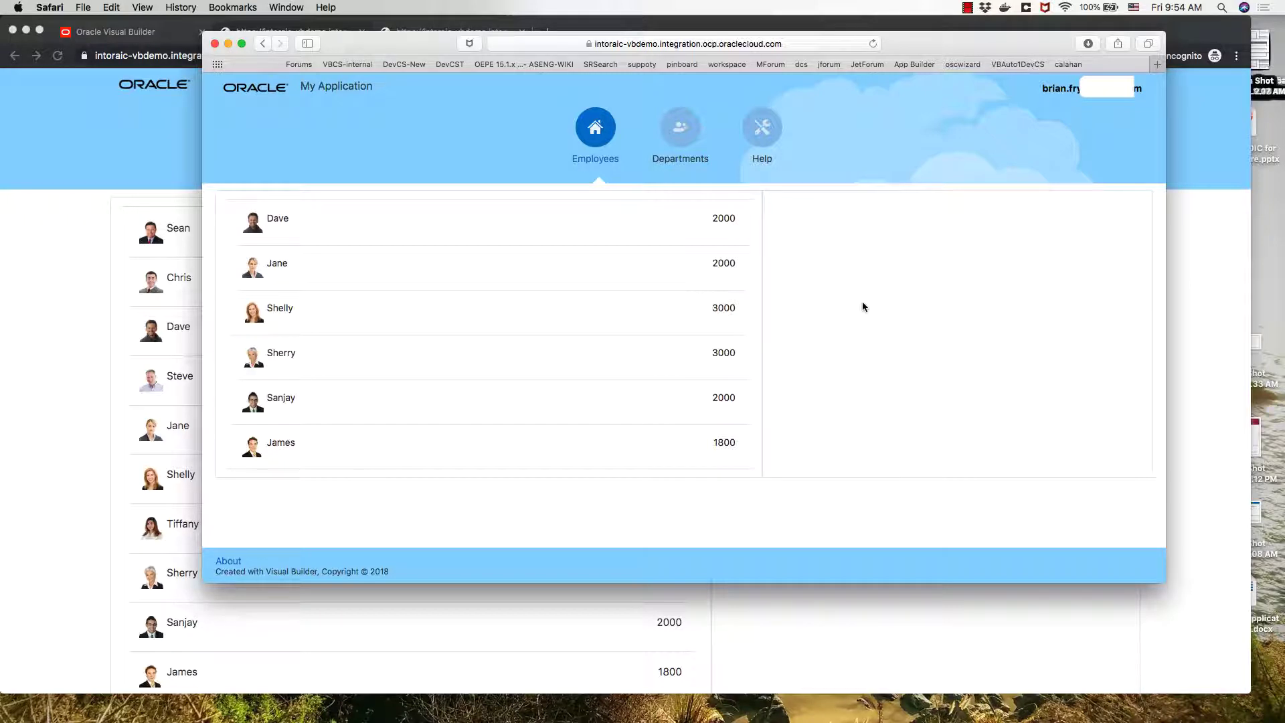
# Step: Try saving an employee's salary as 2001, dismiss the 403 error, and cancel the edit
pyautogui.click(545, 271)
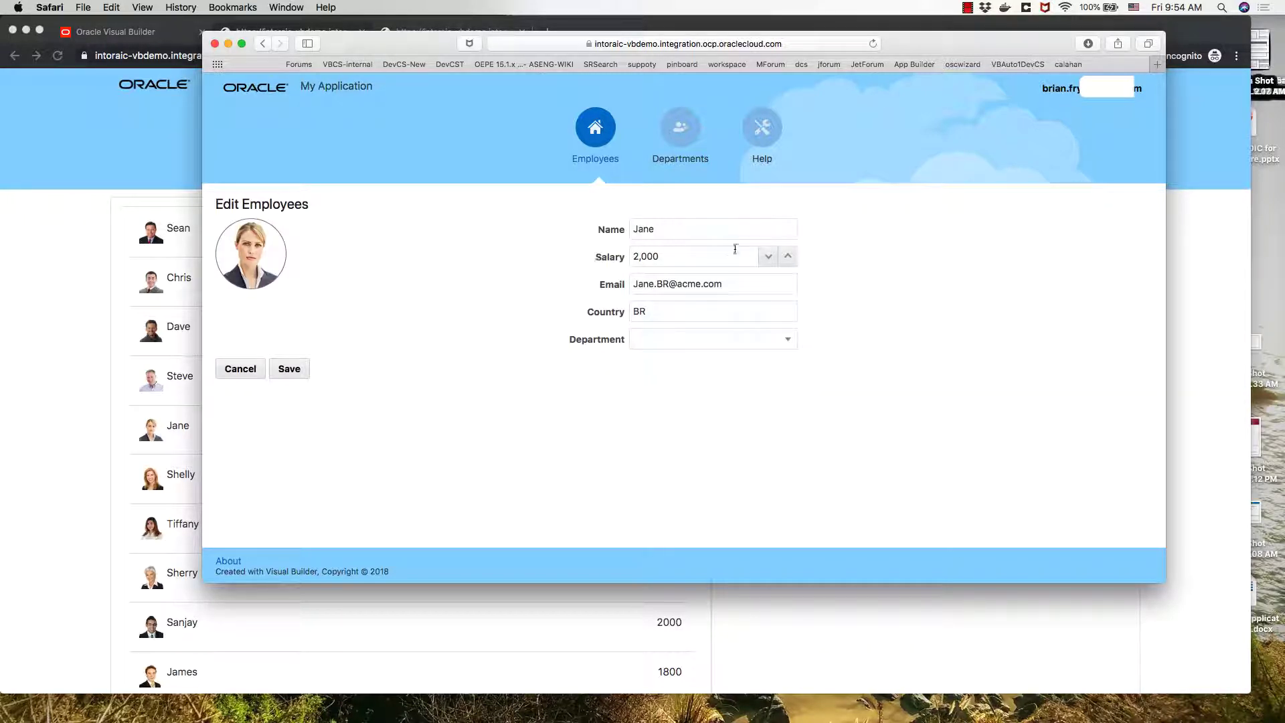
pyautogui.click(290, 370)
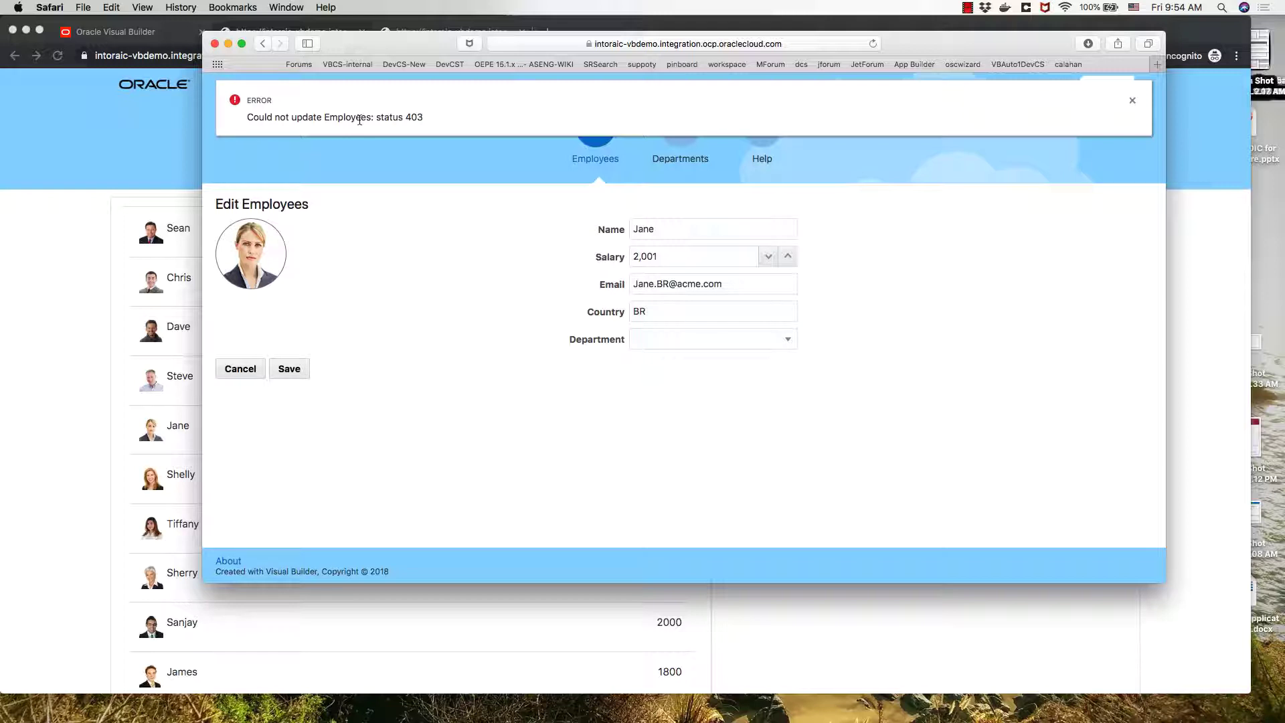
pyautogui.click(1133, 106)
pyautogui.click(240, 372)
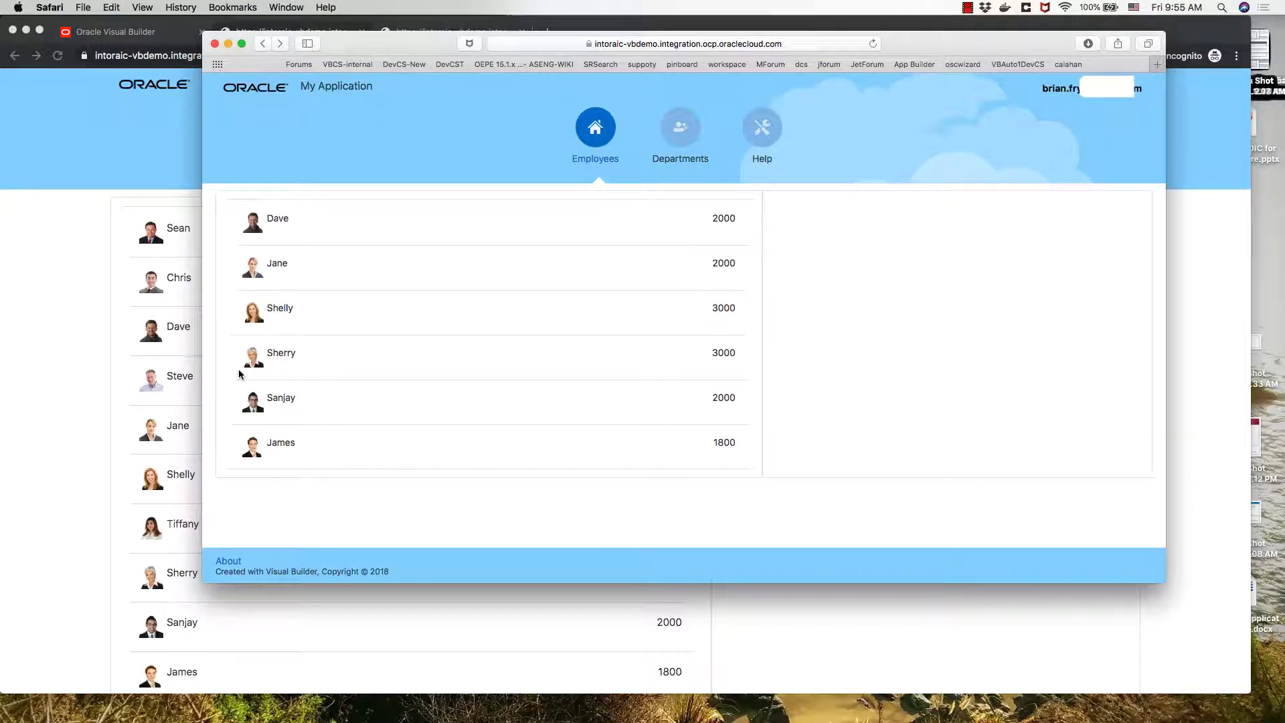